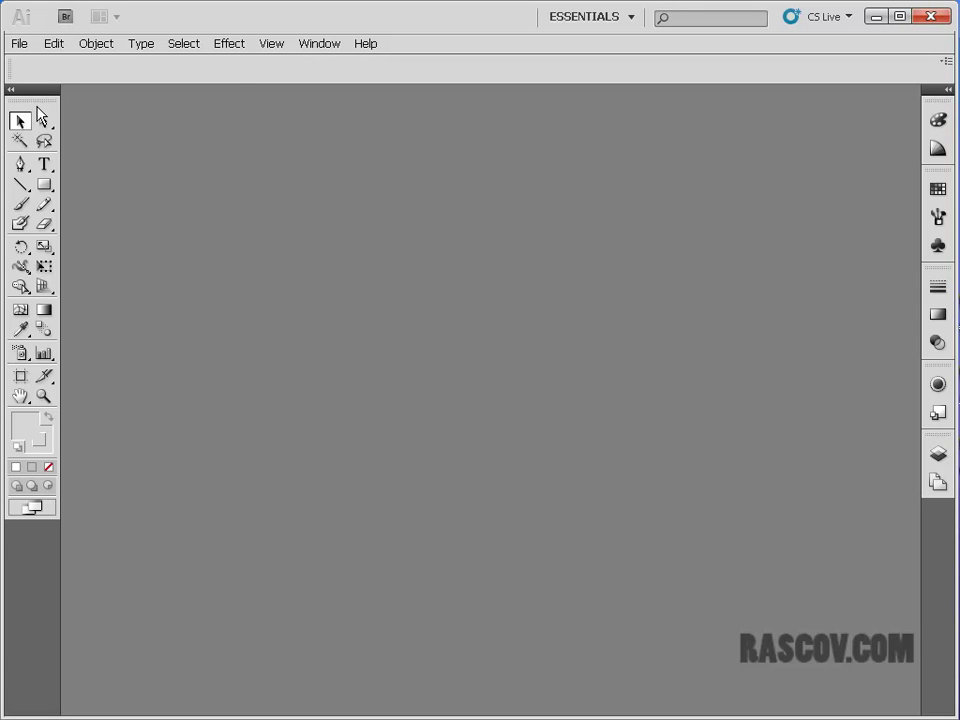
{"action": "left_click", "coordinate": [24, 47]}
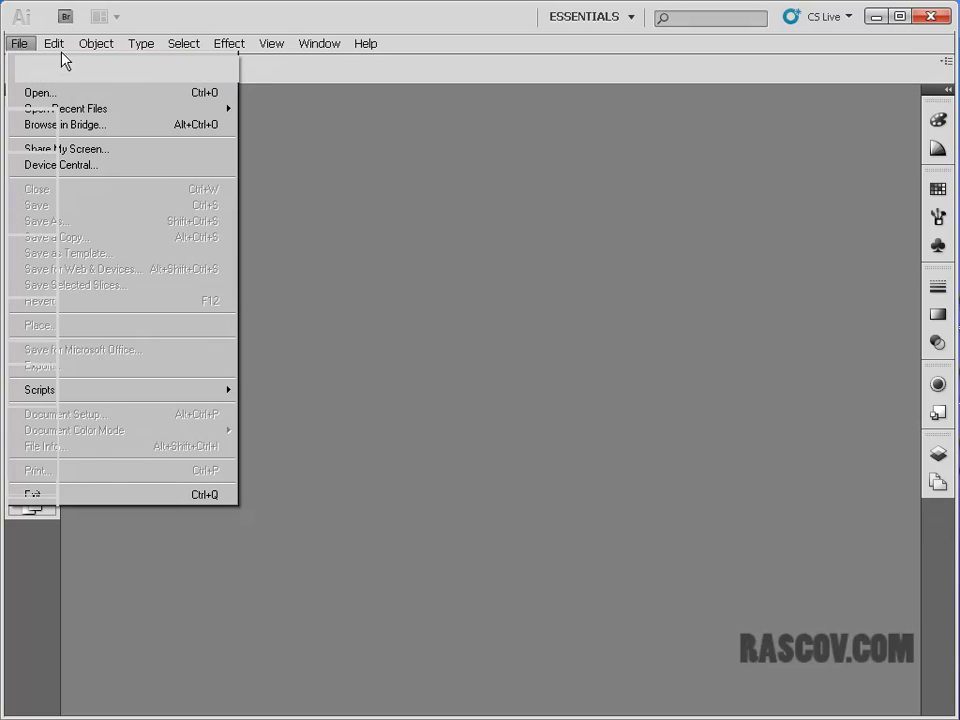
{"action": "mouse_move", "coordinate": [168, 46]}
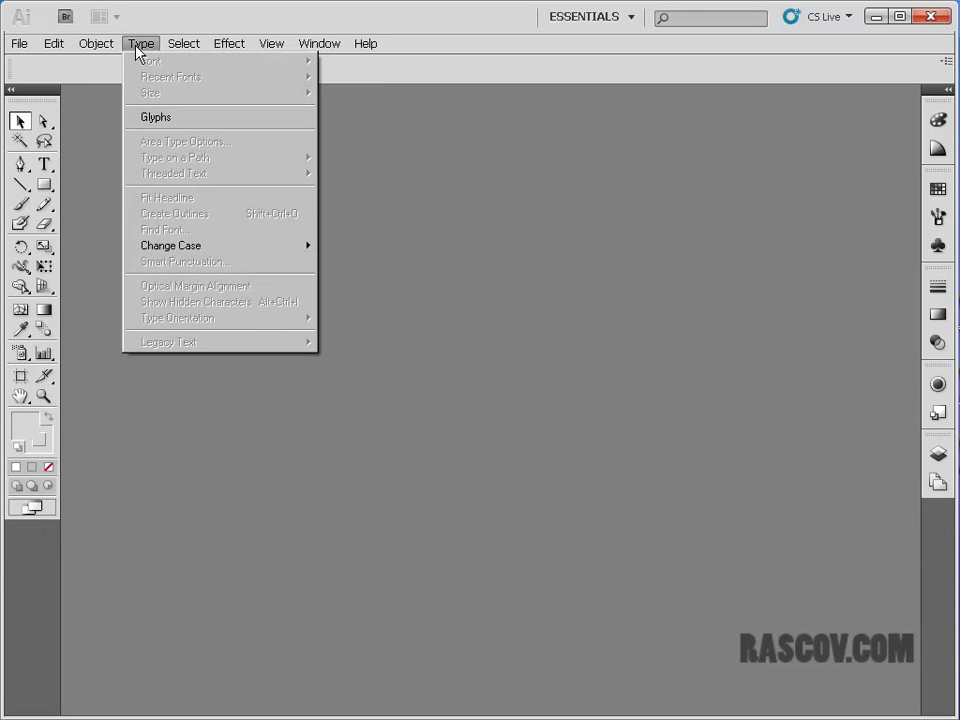
{"action": "mouse_move", "coordinate": [258, 47]}
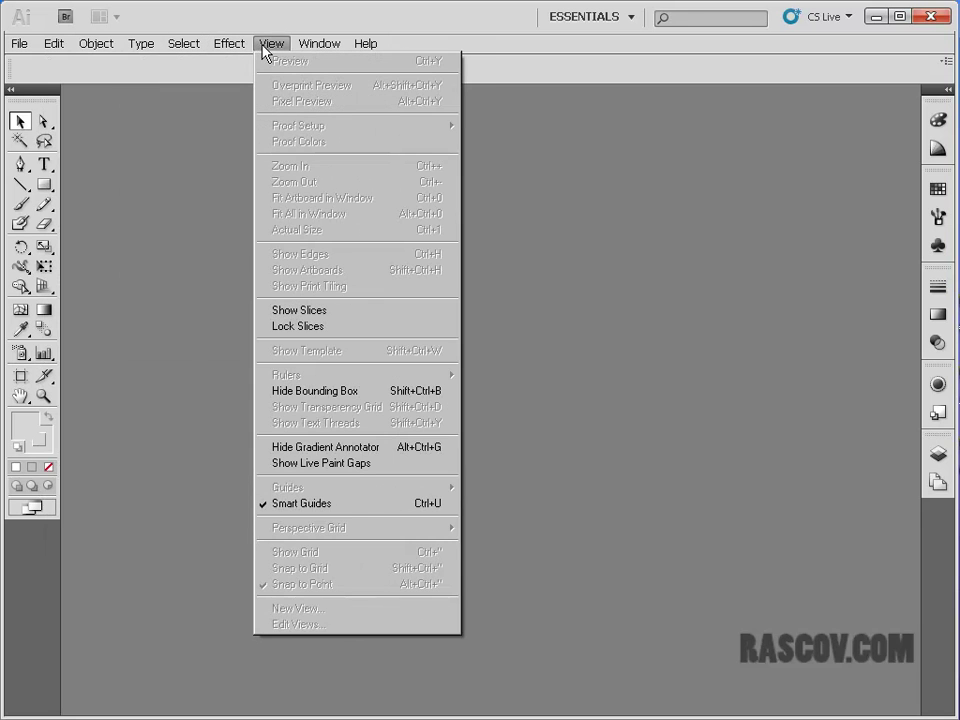
{"action": "mouse_move", "coordinate": [367, 48]}
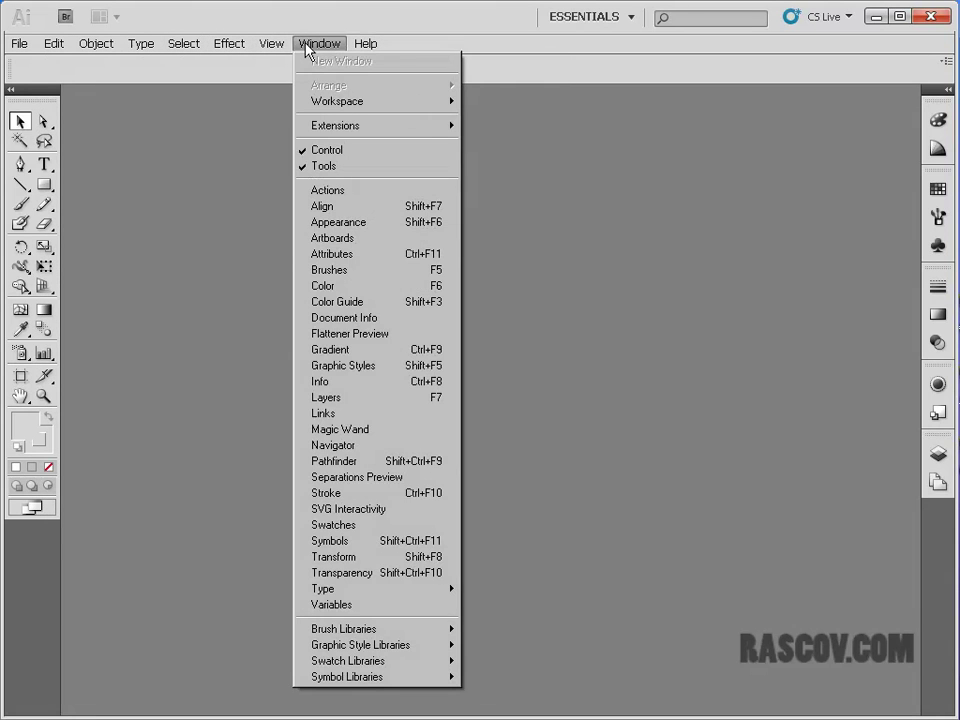
{"action": "mouse_move", "coordinate": [310, 46]}
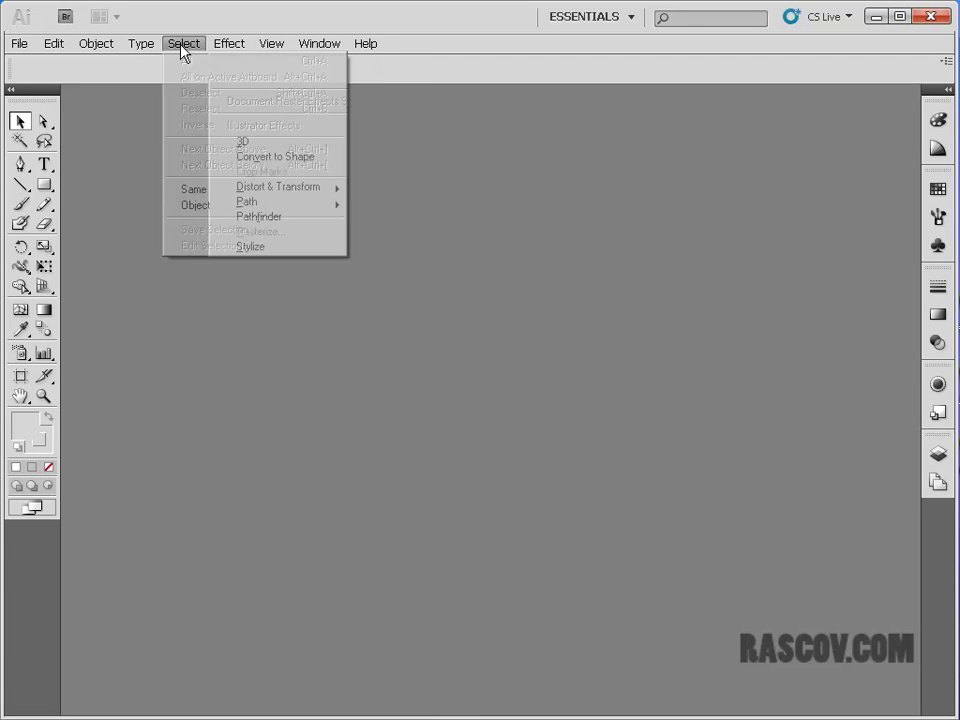
{"action": "mouse_move", "coordinate": [15, 48]}
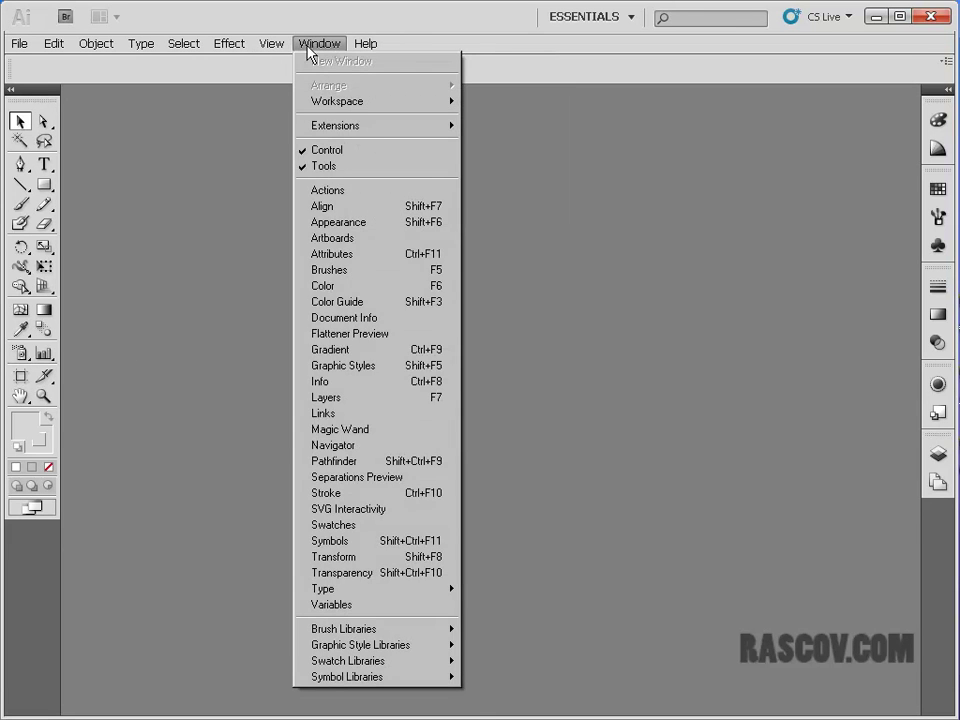
Step: Start a new document and name it "my first illustrator"
{"action": "mouse_move", "coordinate": [59, 50]}
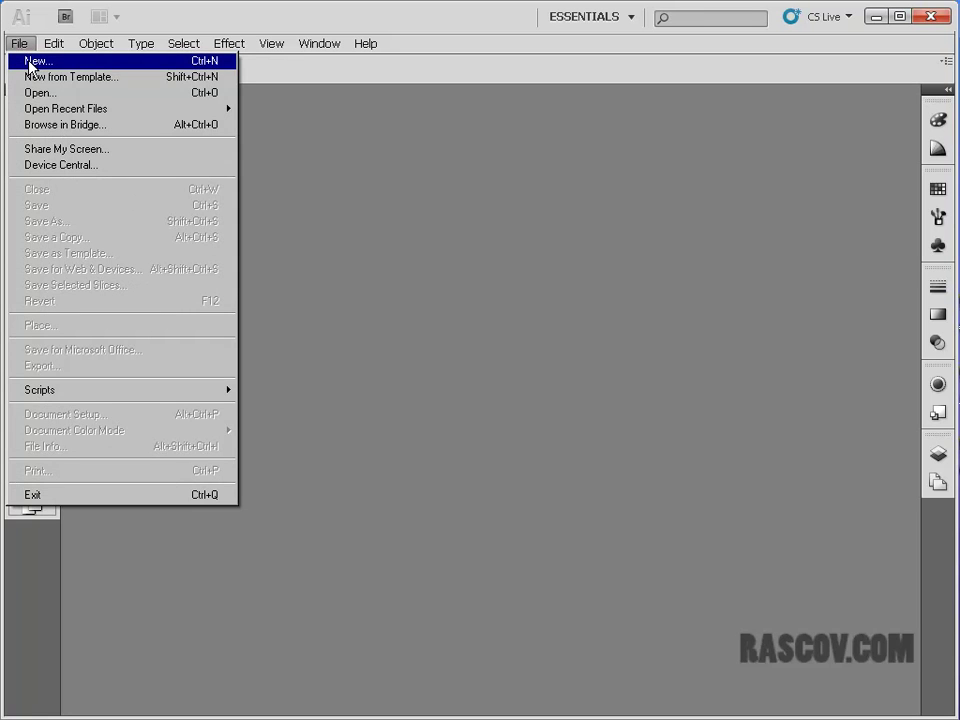
{"action": "left_click", "coordinate": [30, 62]}
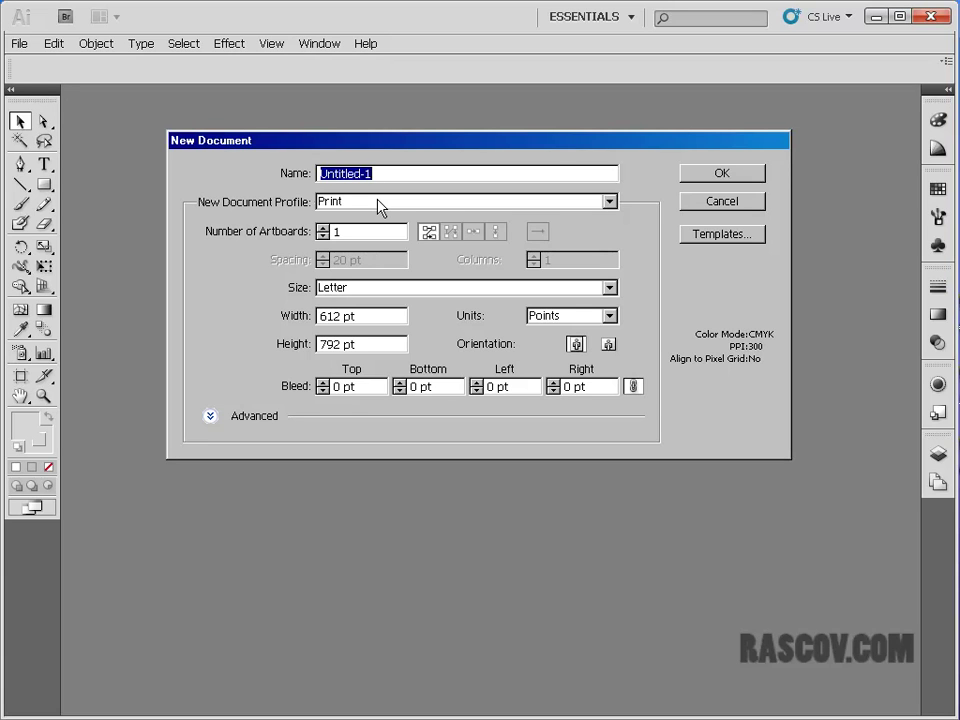
{"action": "type", "text": "my "}
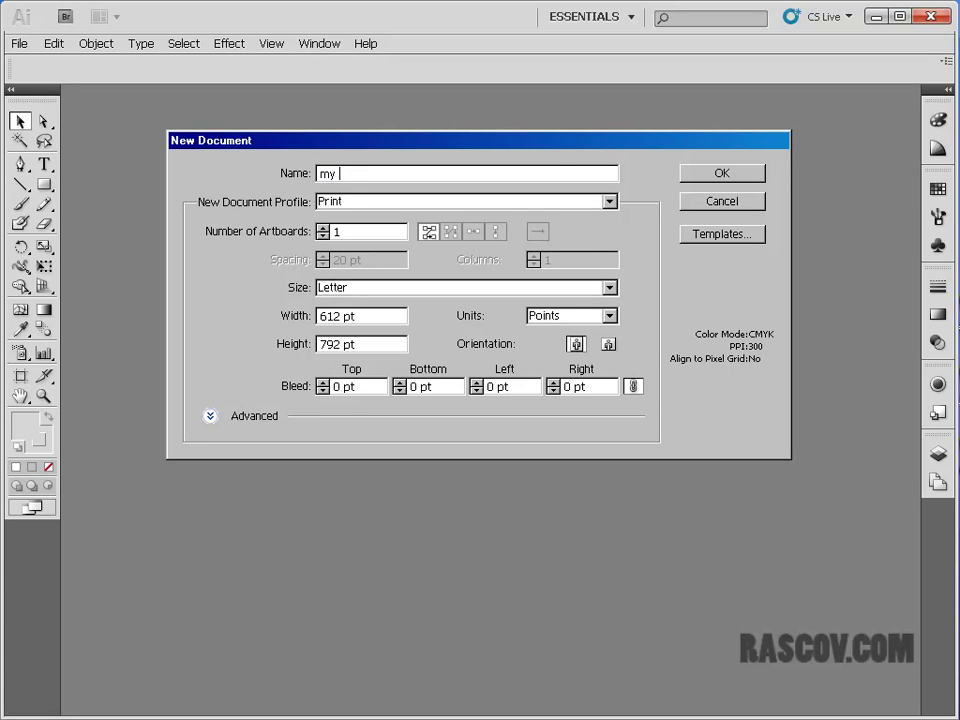
{"action": "type", "text": "first illustrator"}
Step: Review the available document profiles and choose Print for the new document
{"action": "left_click", "coordinate": [612, 204]}
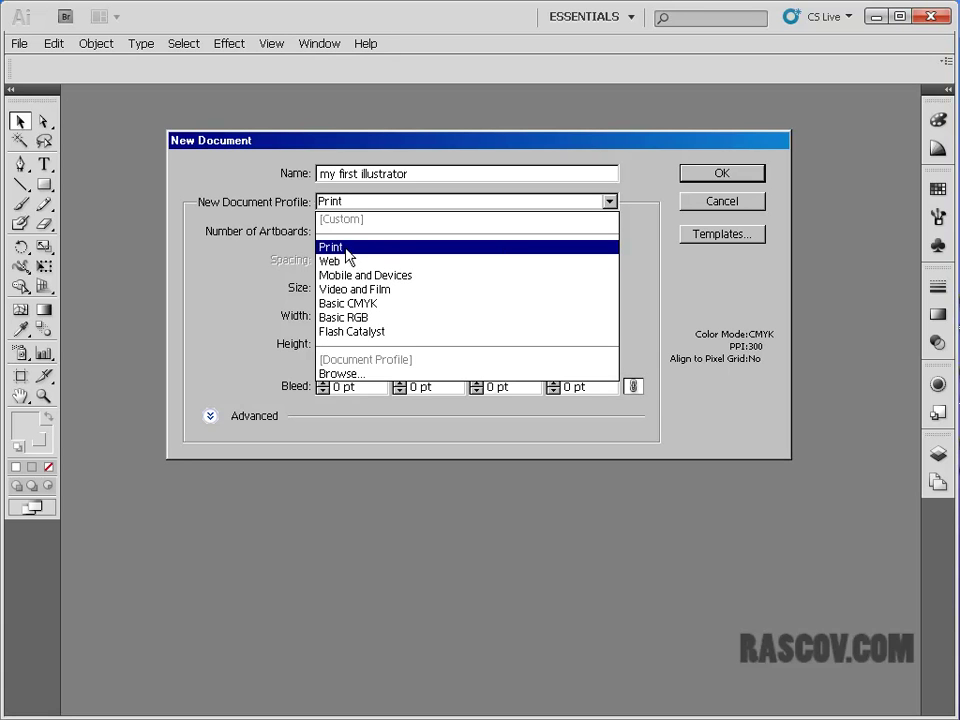
{"action": "left_click", "coordinate": [482, 202]}
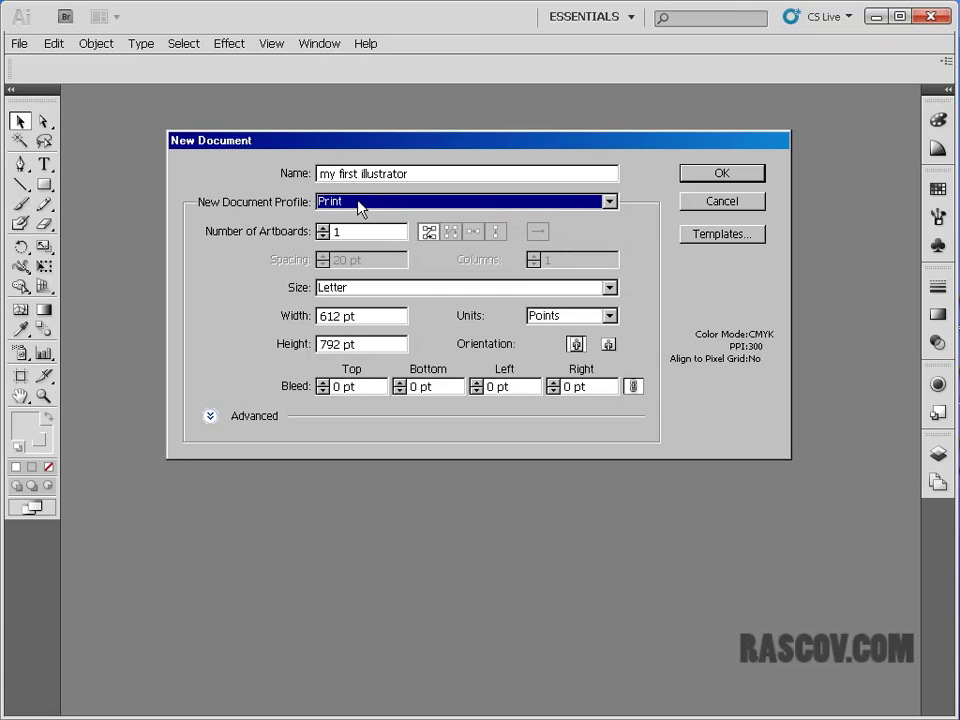
{"action": "left_click", "coordinate": [611, 203]}
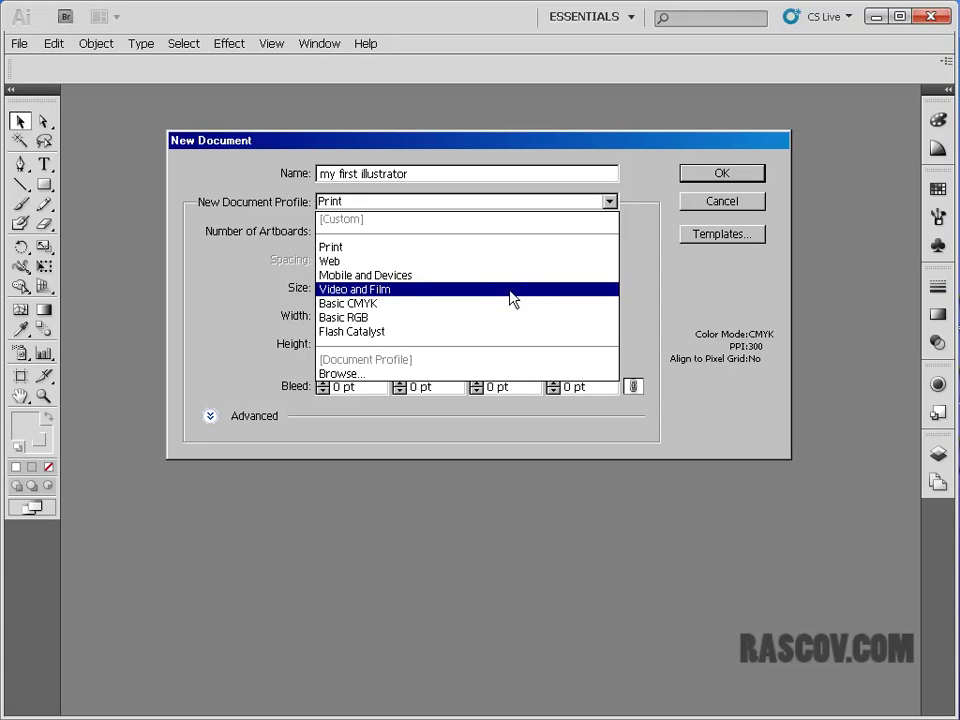
{"action": "left_click", "coordinate": [525, 247]}
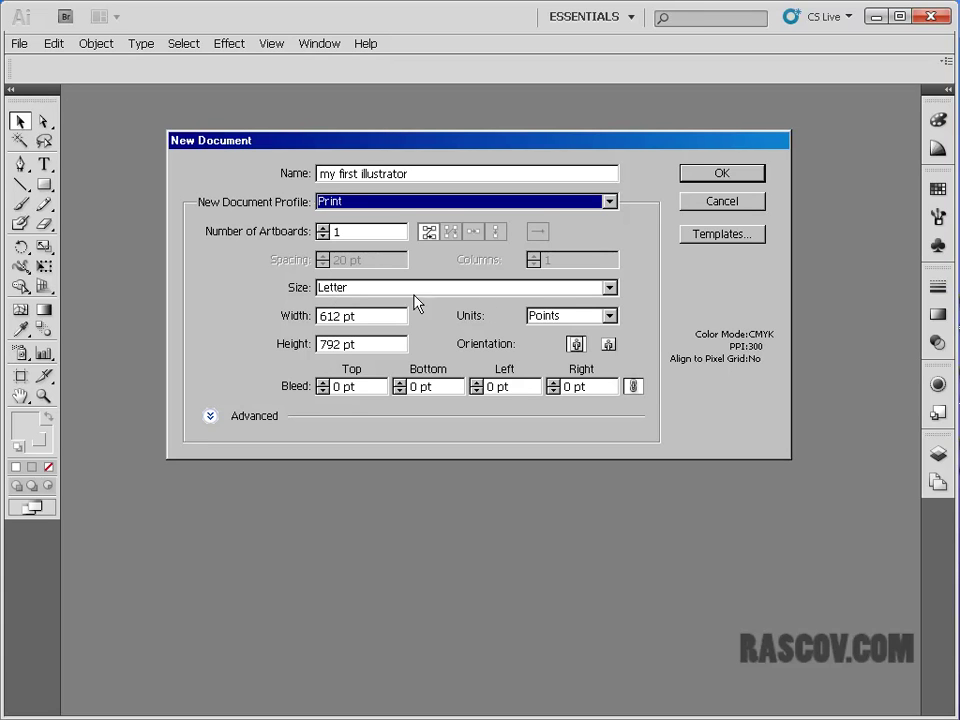
Step: Try the Legal and Tabloid page sizes for the new document and return the size to Letter
{"action": "left_click", "coordinate": [609, 287]}
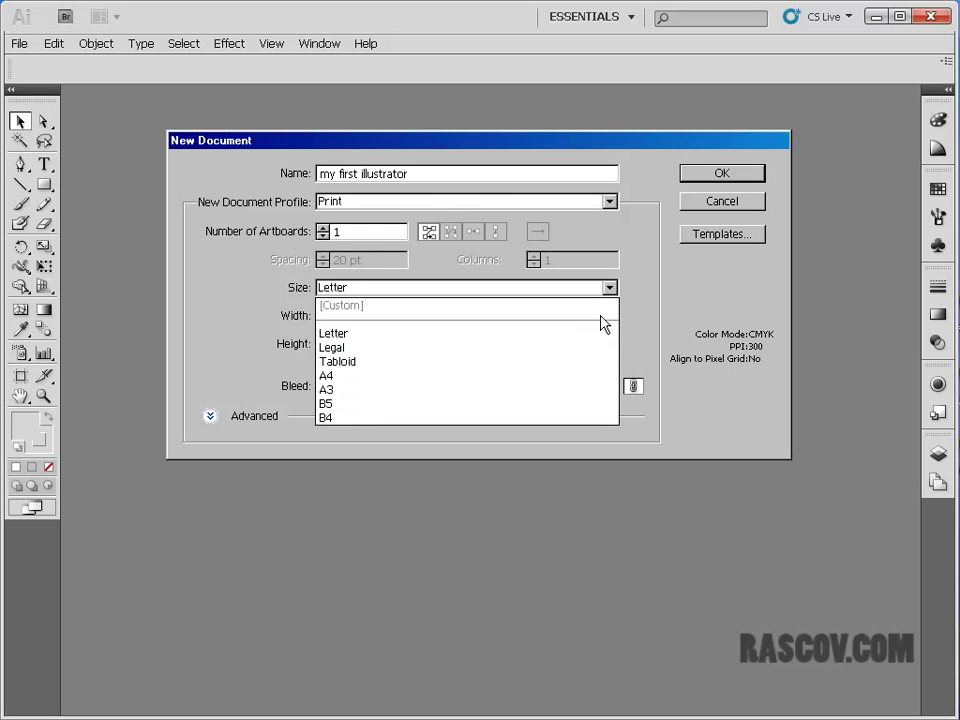
{"action": "left_click", "coordinate": [579, 347]}
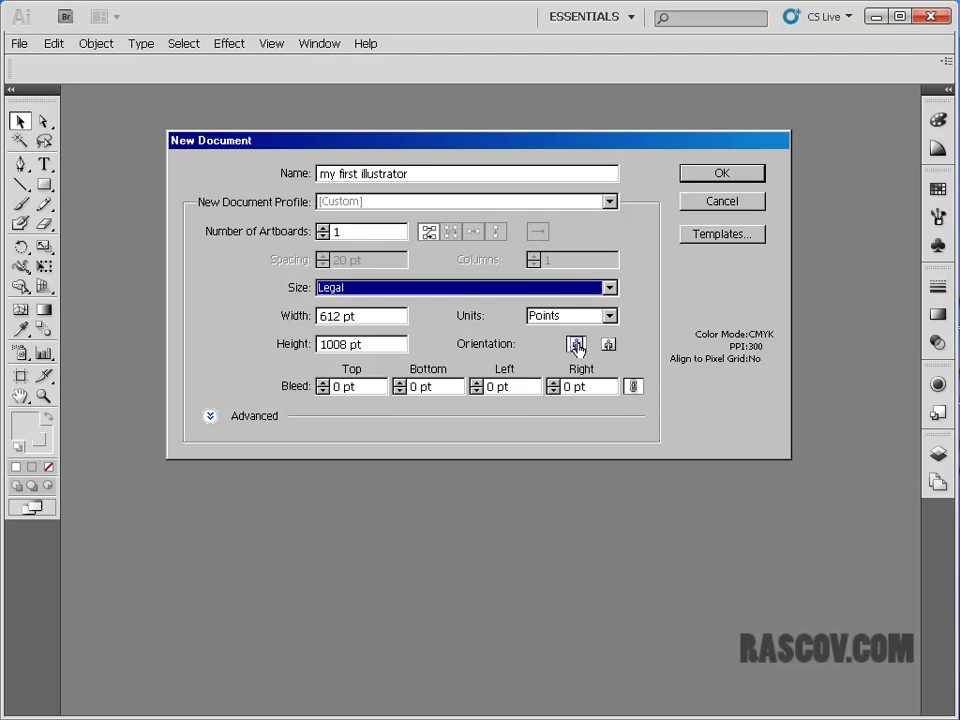
{"action": "left_click", "coordinate": [609, 288]}
{"action": "left_click", "coordinate": [574, 362]}
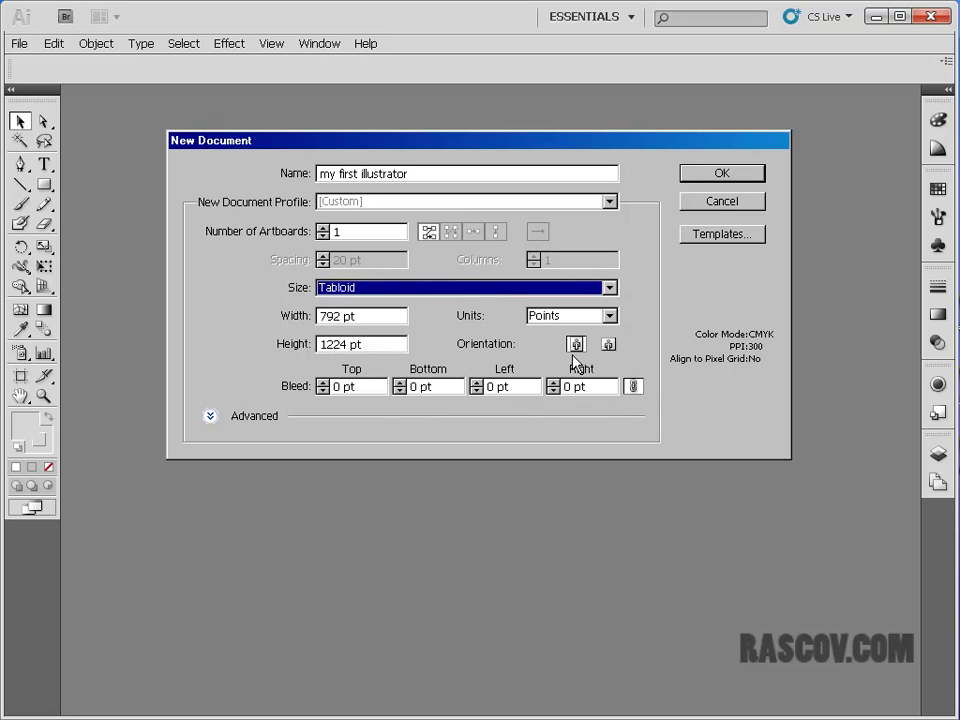
{"action": "left_click", "coordinate": [612, 288]}
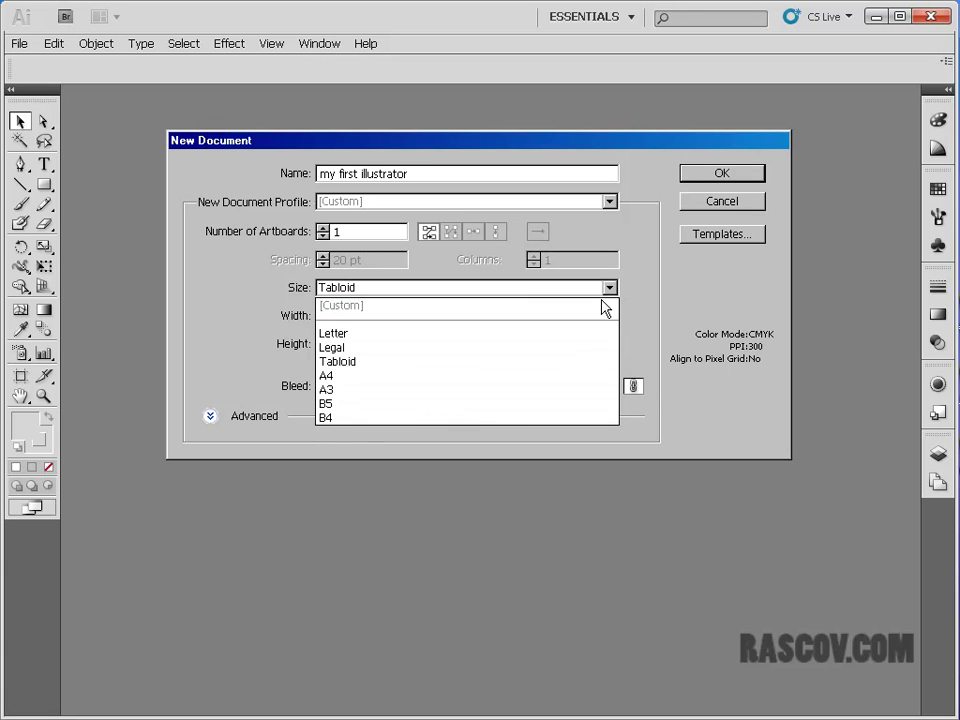
{"action": "left_click", "coordinate": [530, 334]}
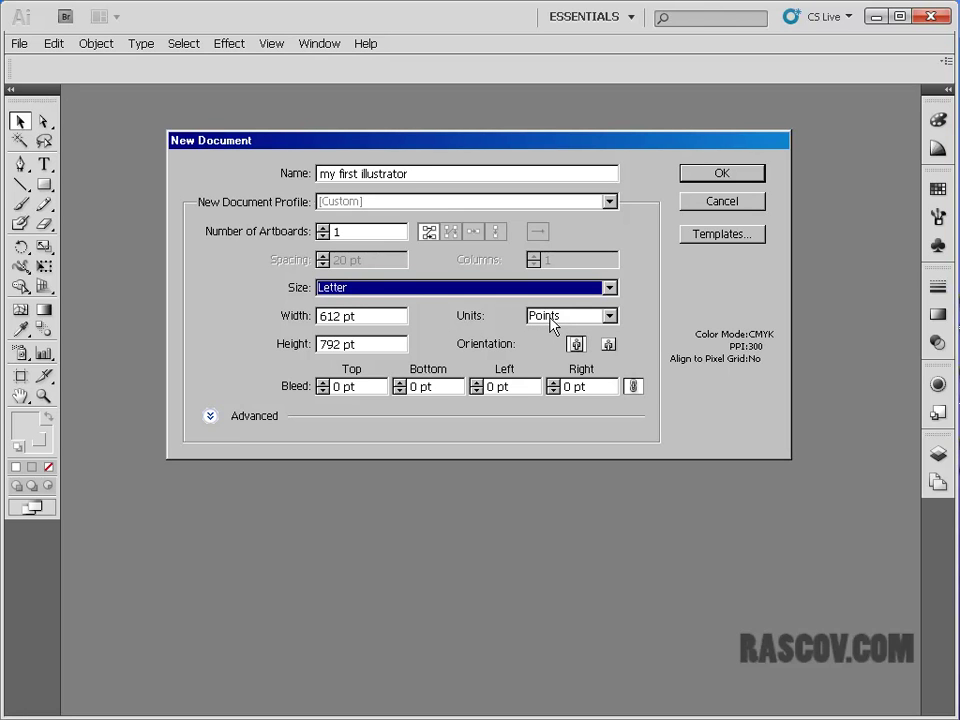
Step: Try inches and pixels as the new document's units and return the units to points
{"action": "left_click", "coordinate": [607, 315]}
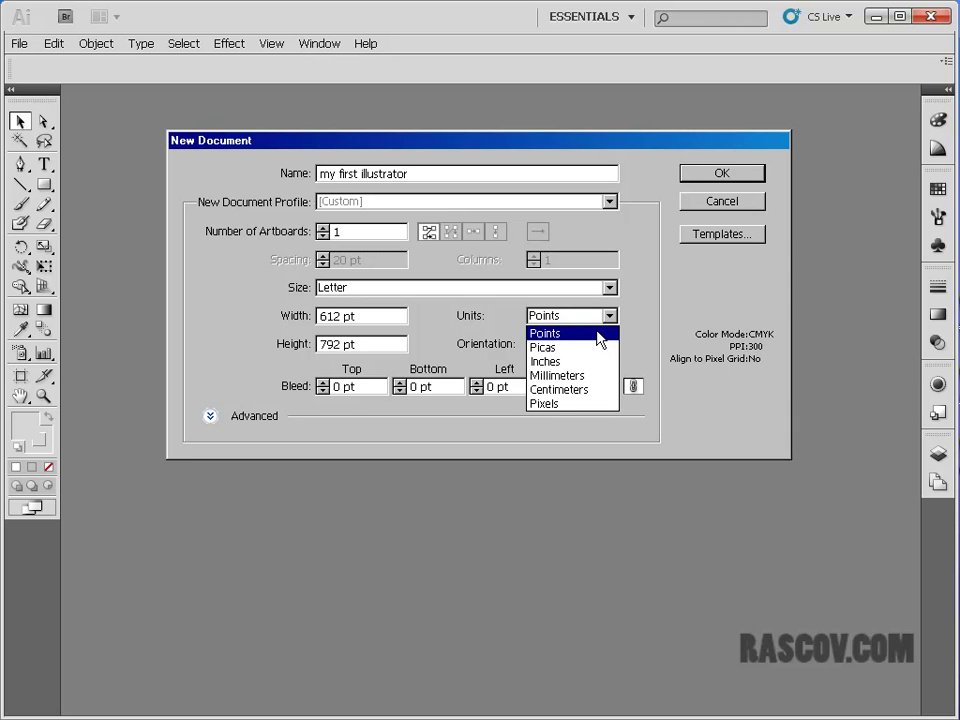
{"action": "left_click", "coordinate": [578, 362]}
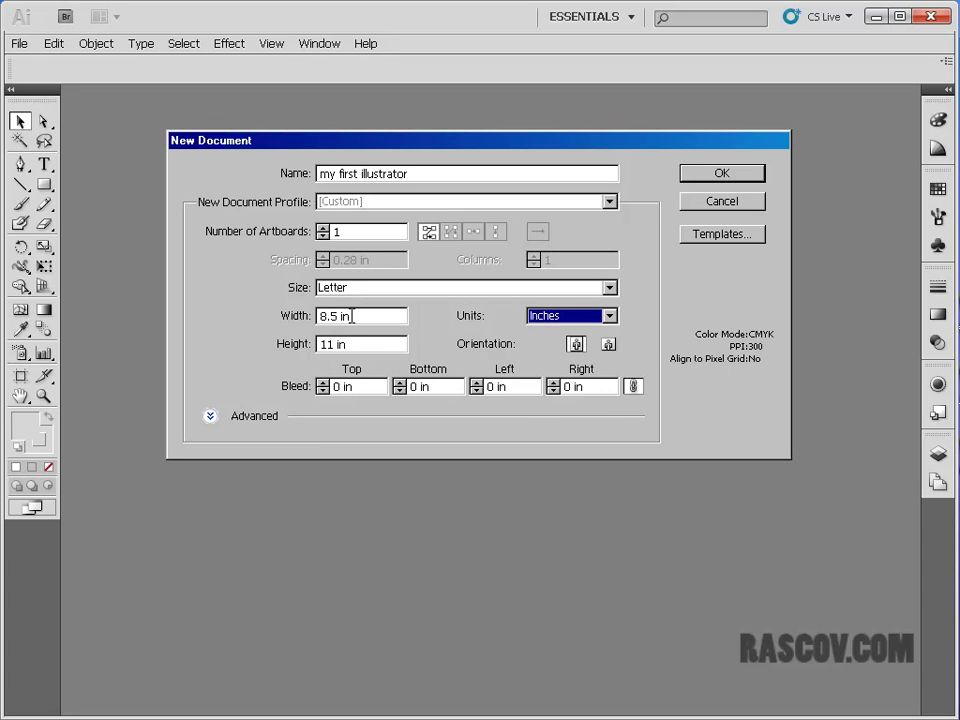
{"action": "left_click", "coordinate": [609, 316]}
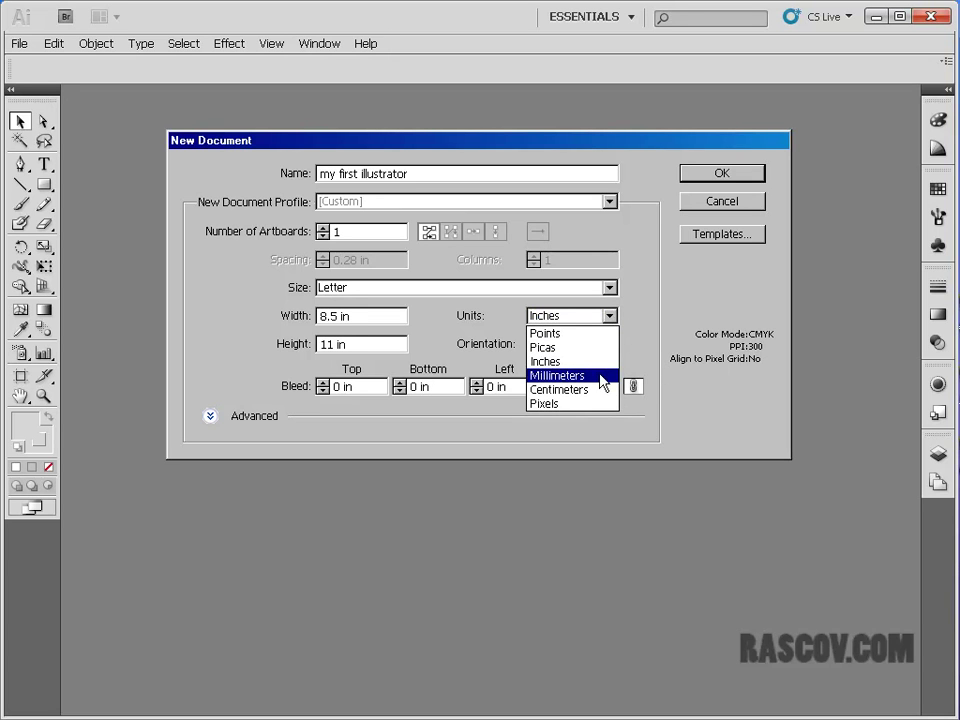
{"action": "left_click", "coordinate": [594, 404]}
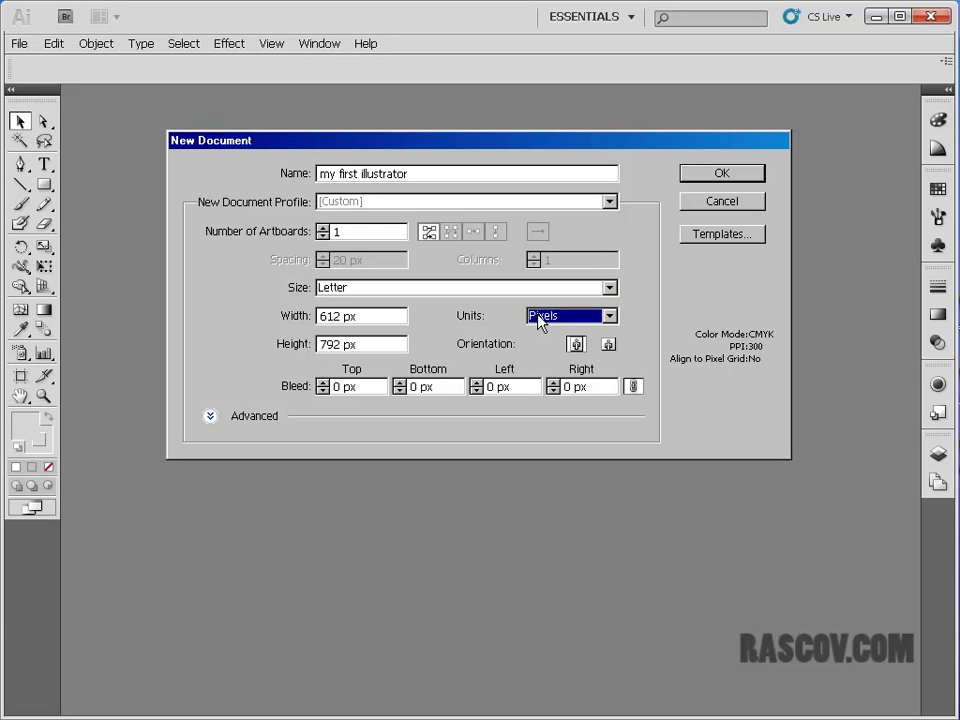
{"action": "left_click", "coordinate": [609, 317]}
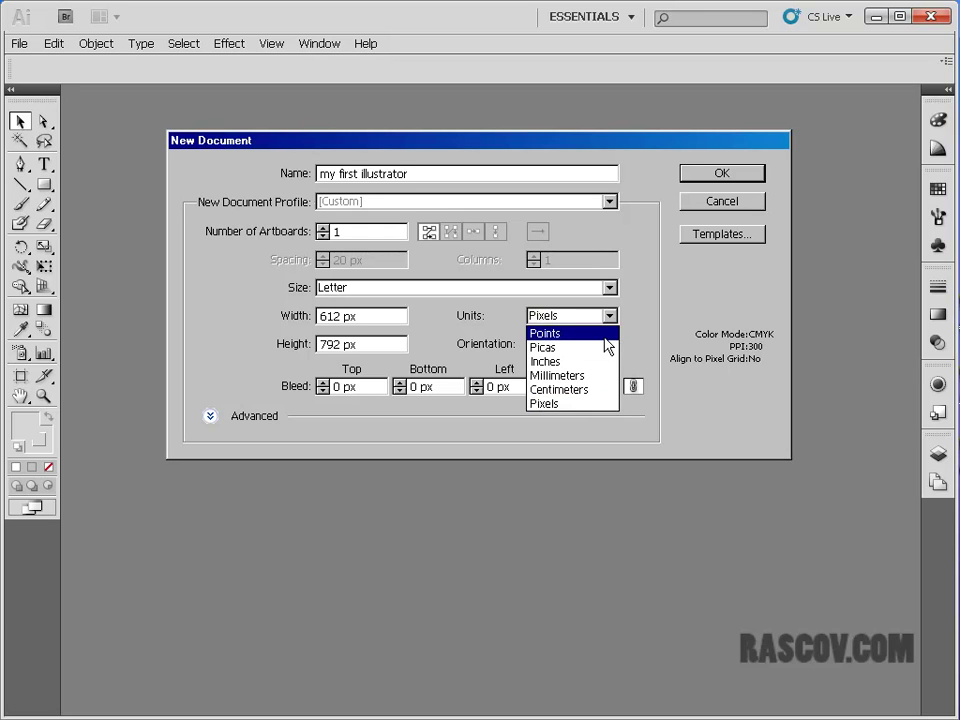
{"action": "left_click", "coordinate": [604, 336]}
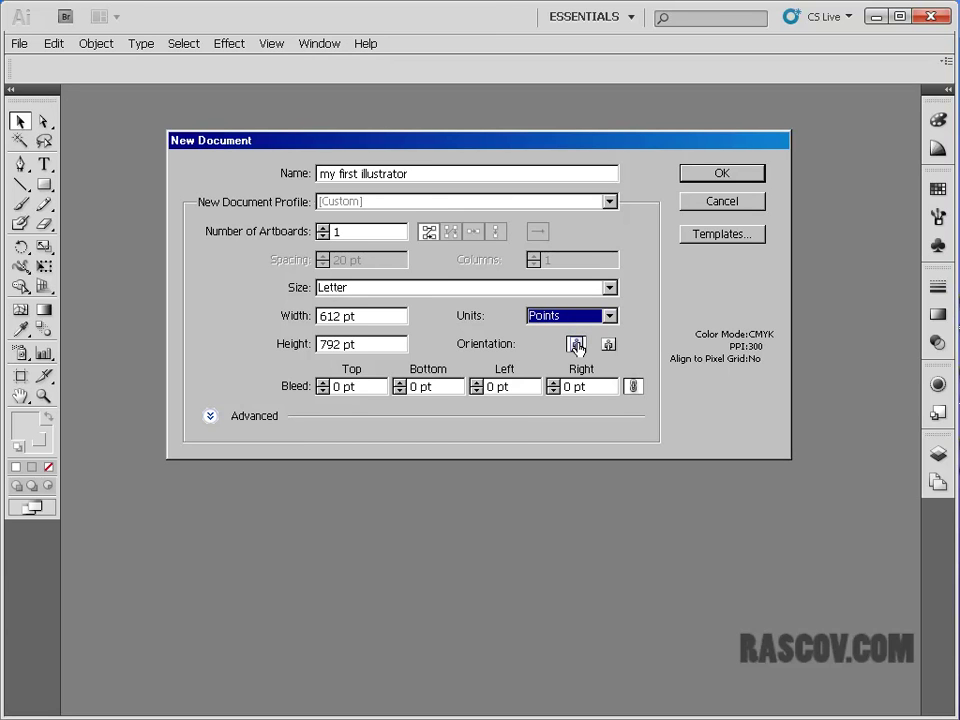
Step: Try landscape orientation, set the page back to portrait, and create the document
{"action": "left_click", "coordinate": [608, 346]}
{"action": "left_click", "coordinate": [576, 345]}
{"action": "left_click", "coordinate": [731, 178]}
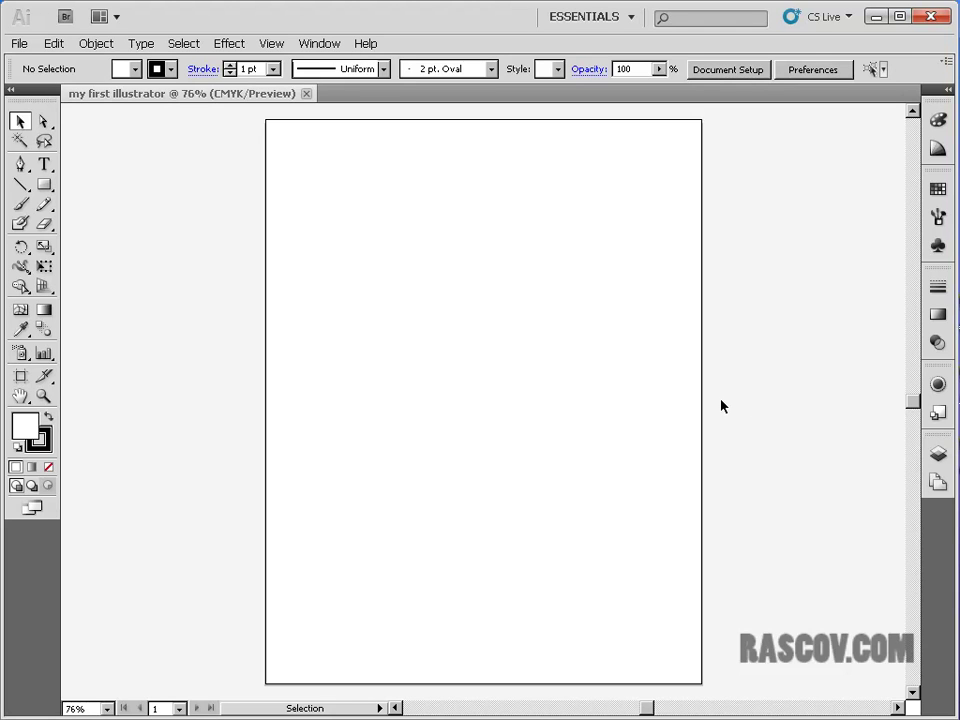
Step: Try the Automation workspace and return to the Essentials workspace
{"action": "left_click", "coordinate": [317, 44]}
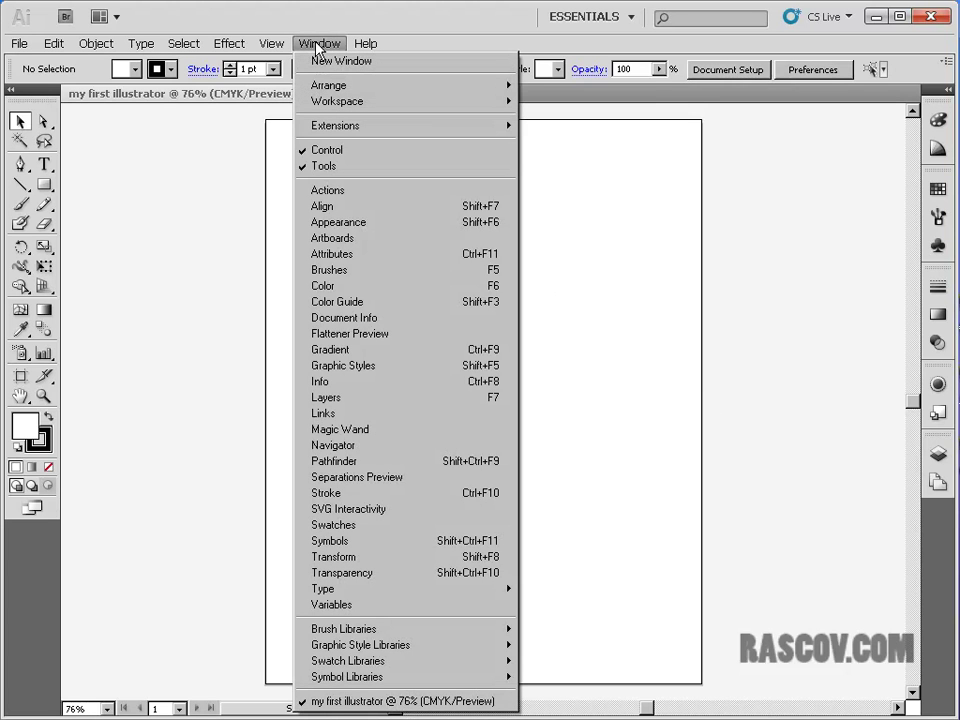
{"action": "mouse_move", "coordinate": [339, 104]}
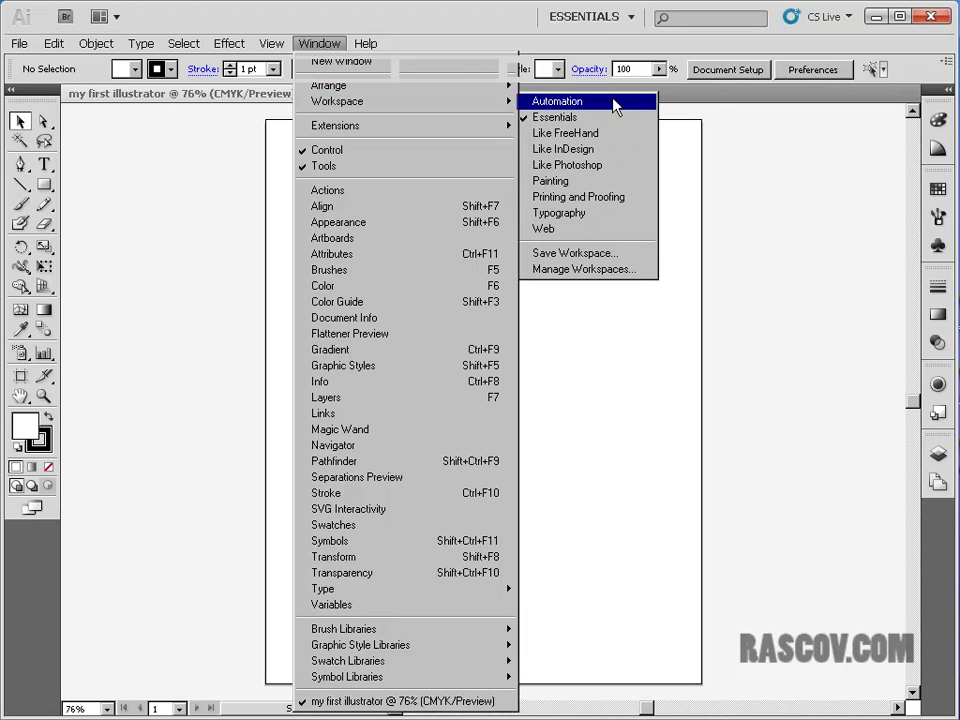
{"action": "left_click", "coordinate": [614, 104]}
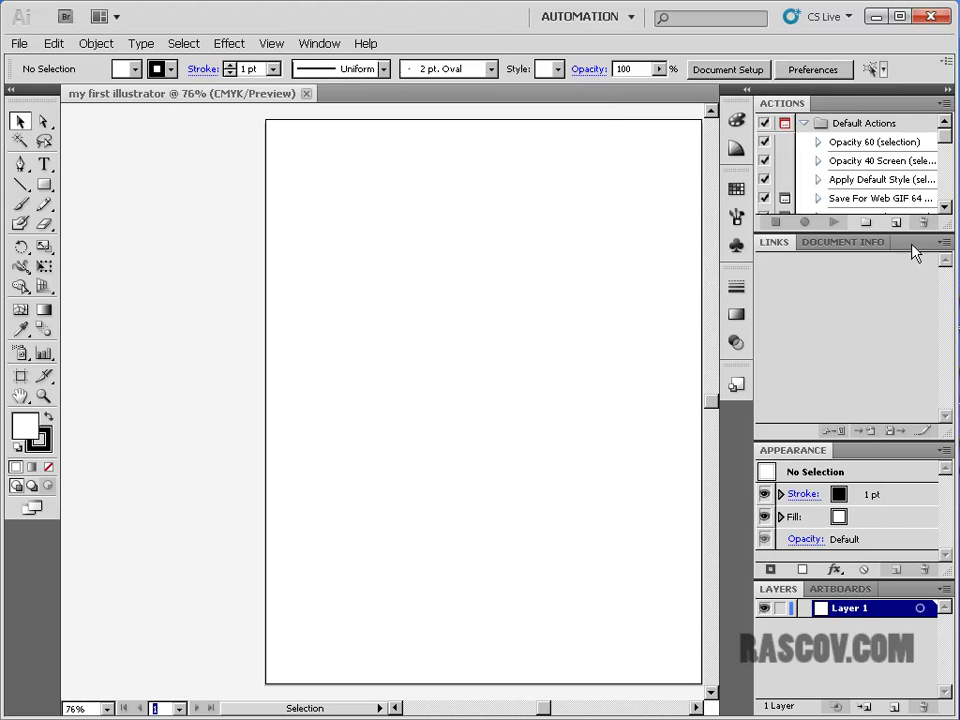
{"action": "left_click", "coordinate": [319, 43]}
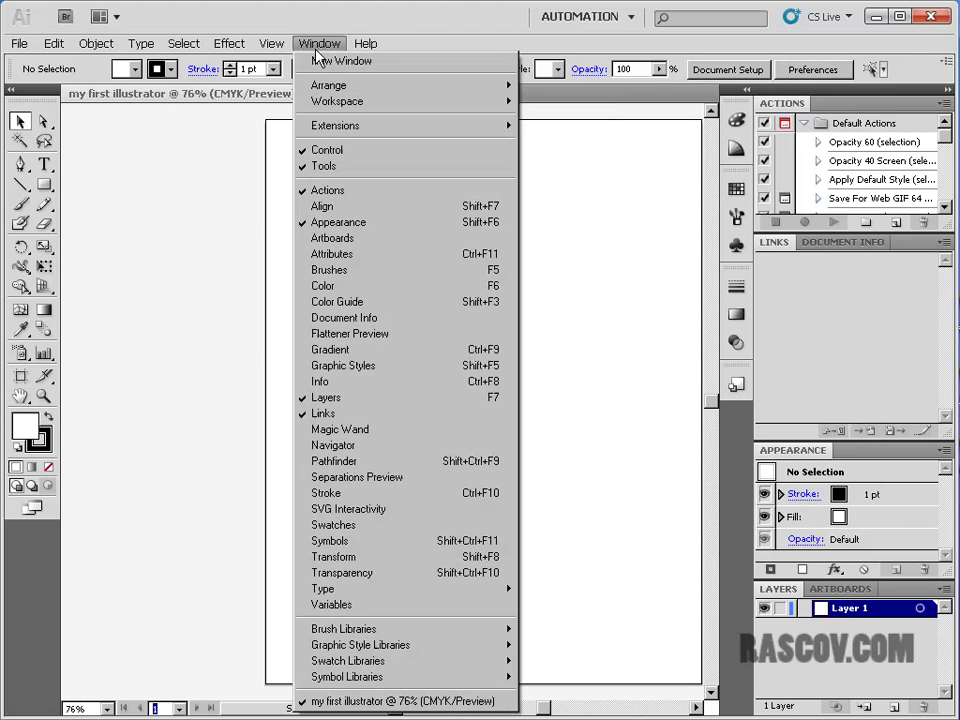
{"action": "mouse_move", "coordinate": [505, 101]}
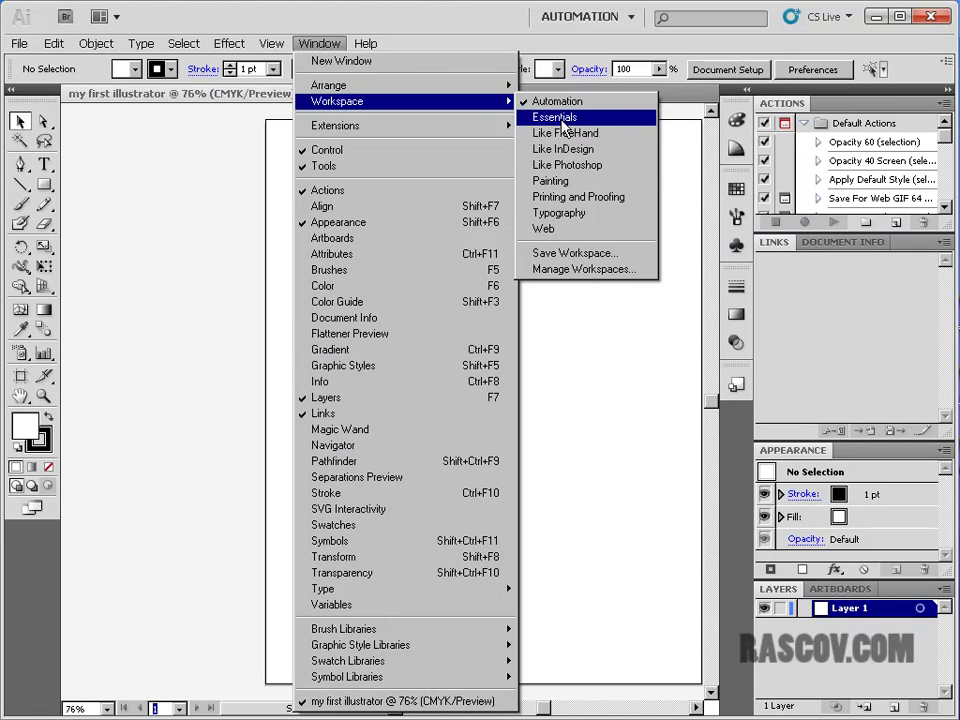
{"action": "left_click", "coordinate": [556, 118]}
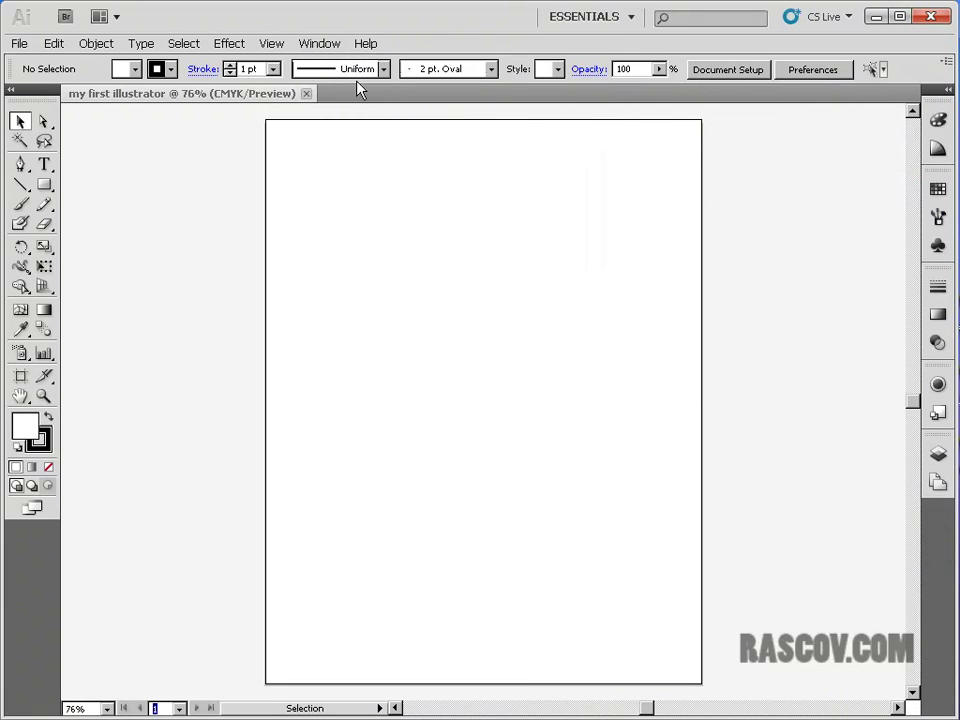
Step: Try the Like FreeHand workspace and switch to the Like InDesign workspace
{"action": "left_click", "coordinate": [319, 43]}
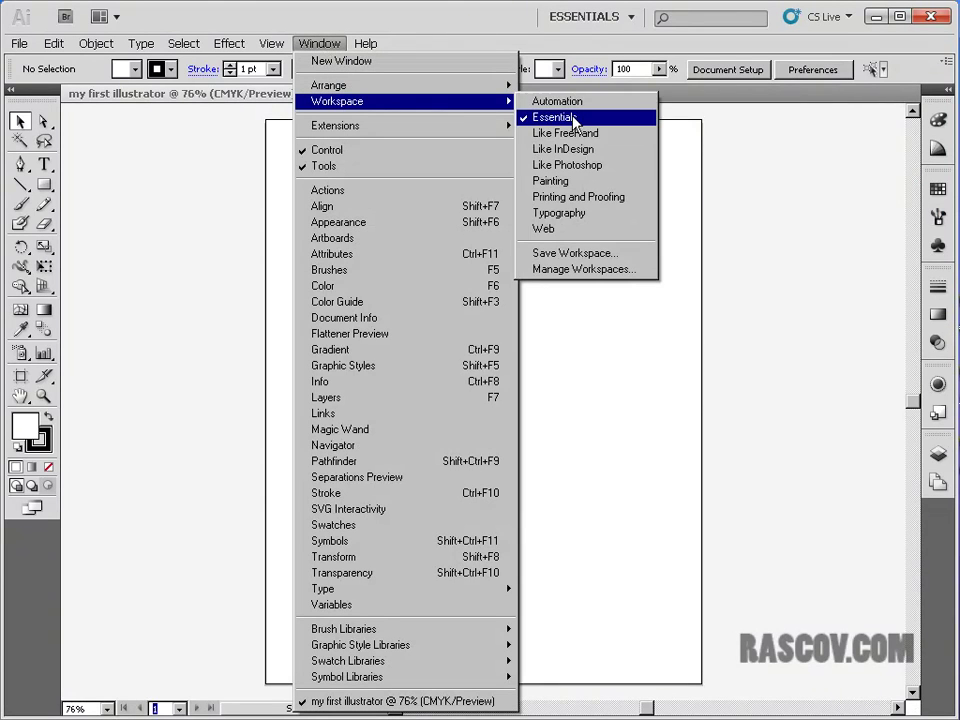
{"action": "left_click", "coordinate": [580, 134]}
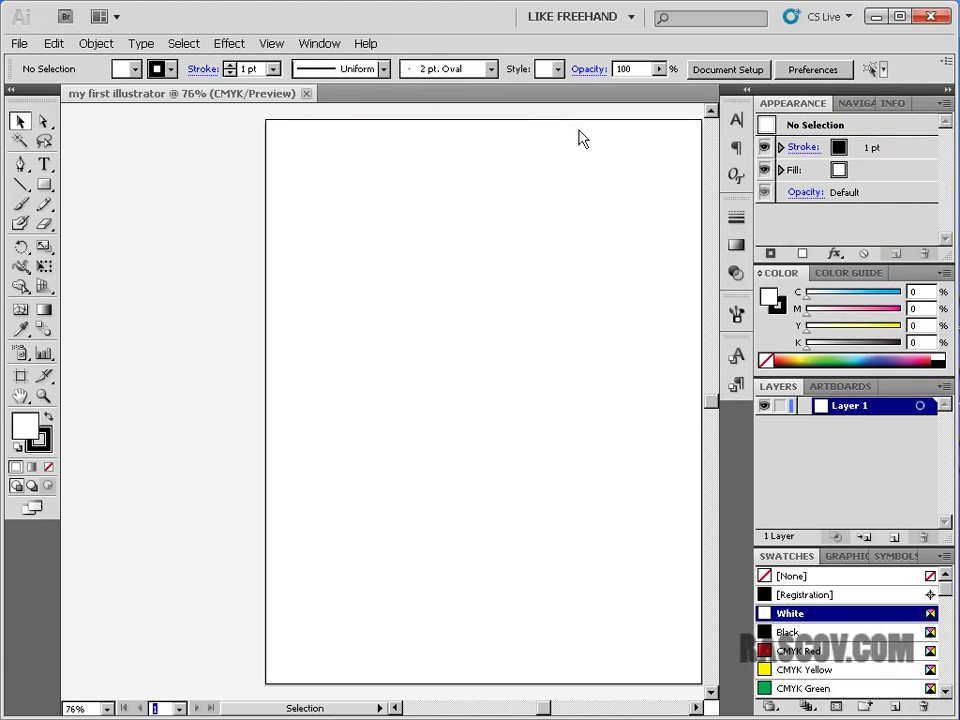
{"action": "left_click", "coordinate": [324, 45]}
{"action": "mouse_move", "coordinate": [340, 108]}
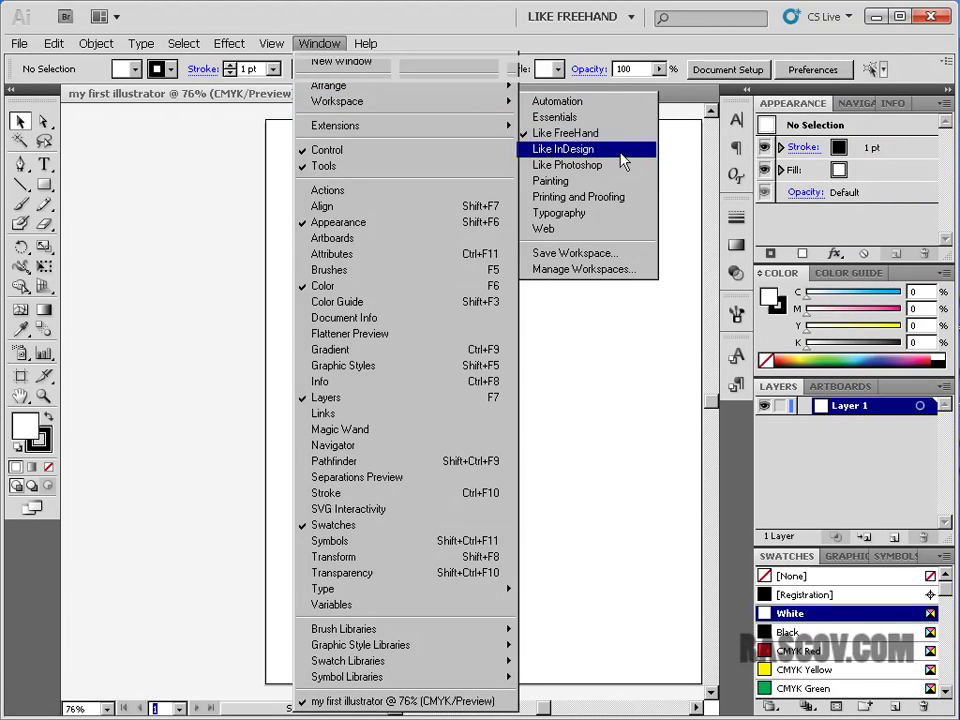
{"action": "left_click", "coordinate": [565, 149]}
Step: Try the Like Photoshop workspace and switch to the Painting workspace
{"action": "left_click", "coordinate": [319, 44]}
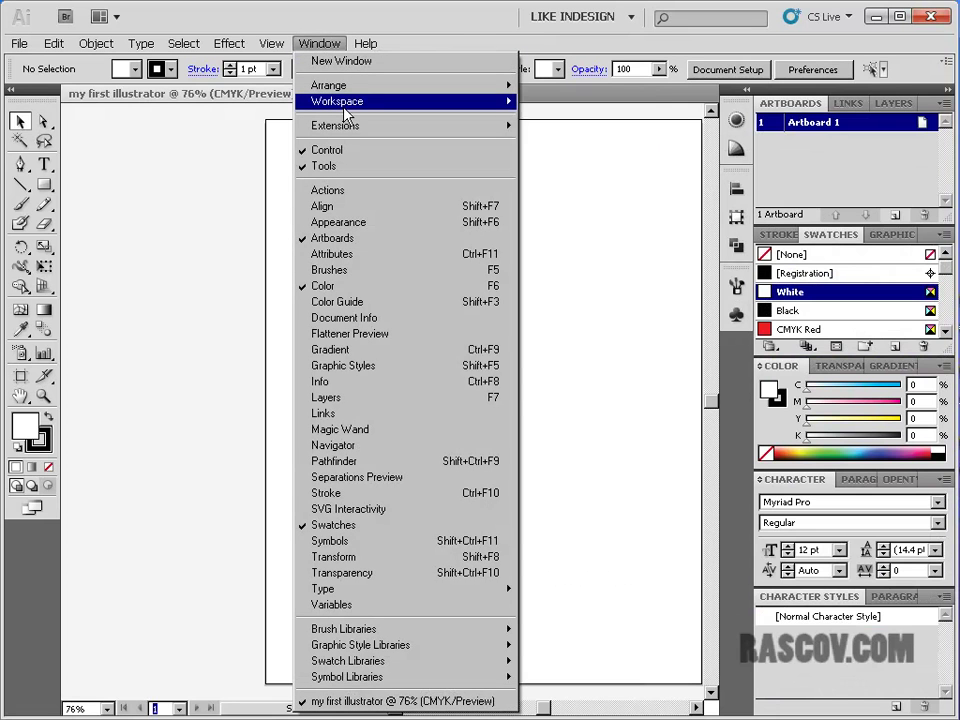
{"action": "mouse_move", "coordinate": [345, 112]}
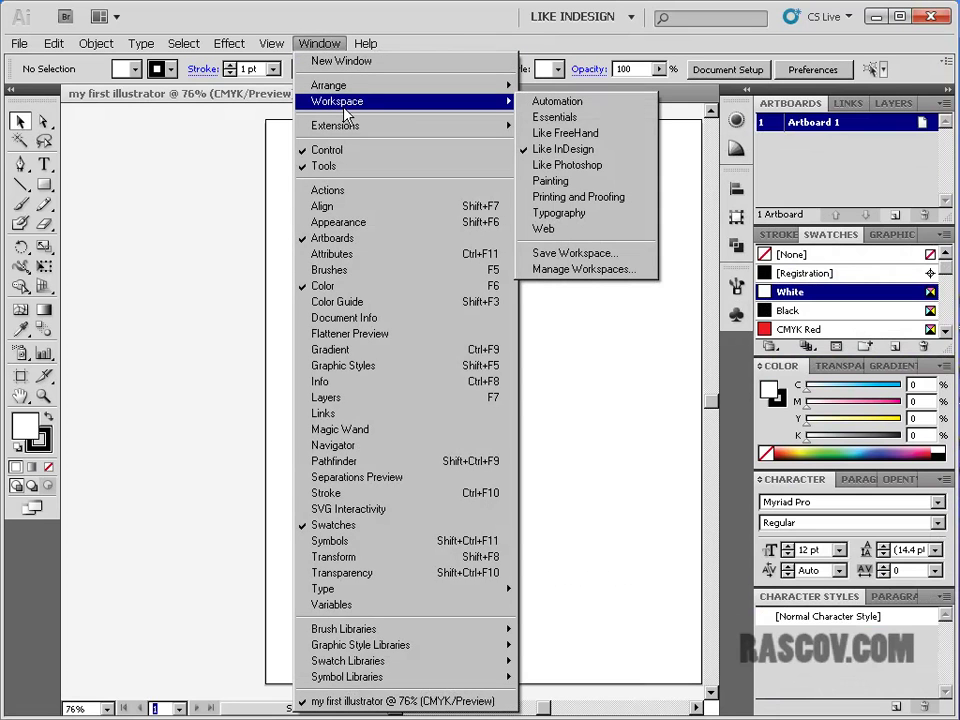
{"action": "left_click", "coordinate": [645, 168]}
{"action": "left_click", "coordinate": [324, 44]}
{"action": "mouse_move", "coordinate": [470, 101]}
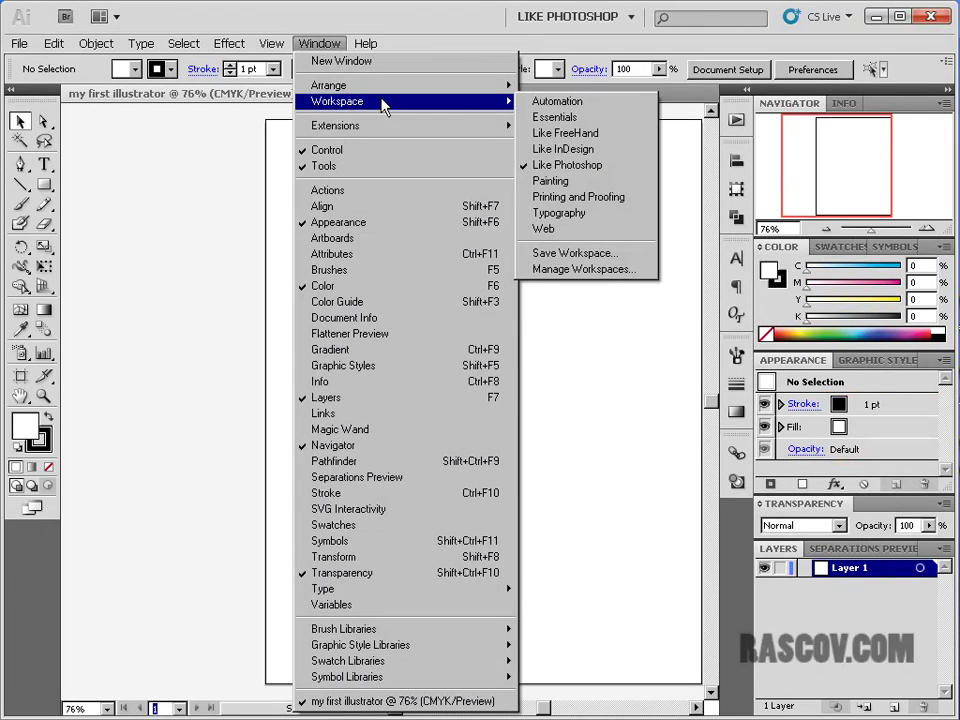
{"action": "left_click", "coordinate": [563, 182]}
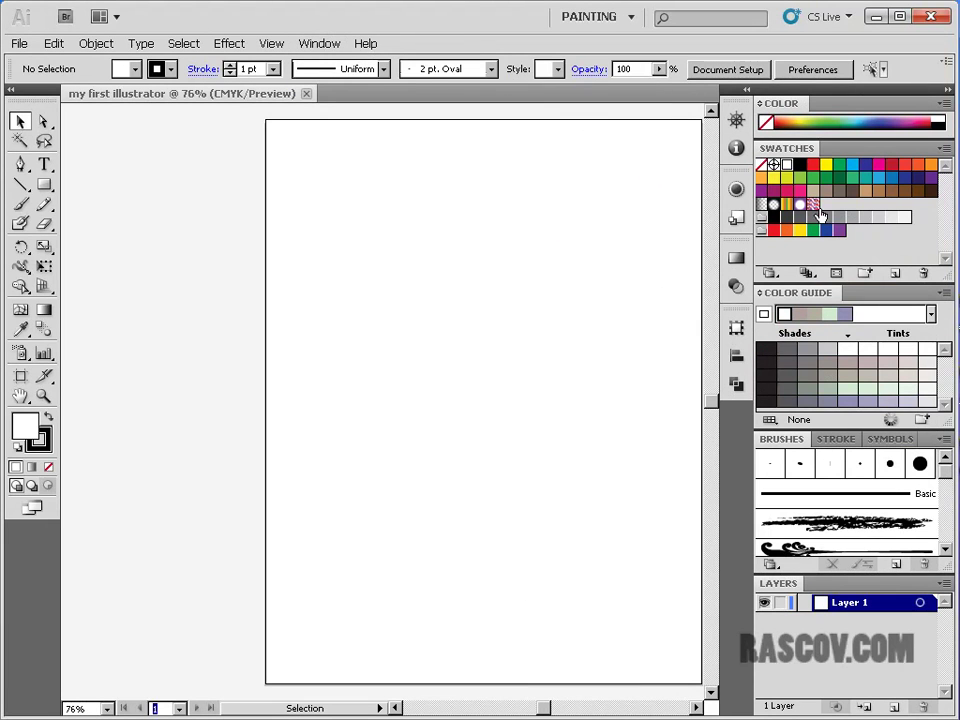
Step: Switch the workspace back to Essentials
{"action": "left_click", "coordinate": [320, 44]}
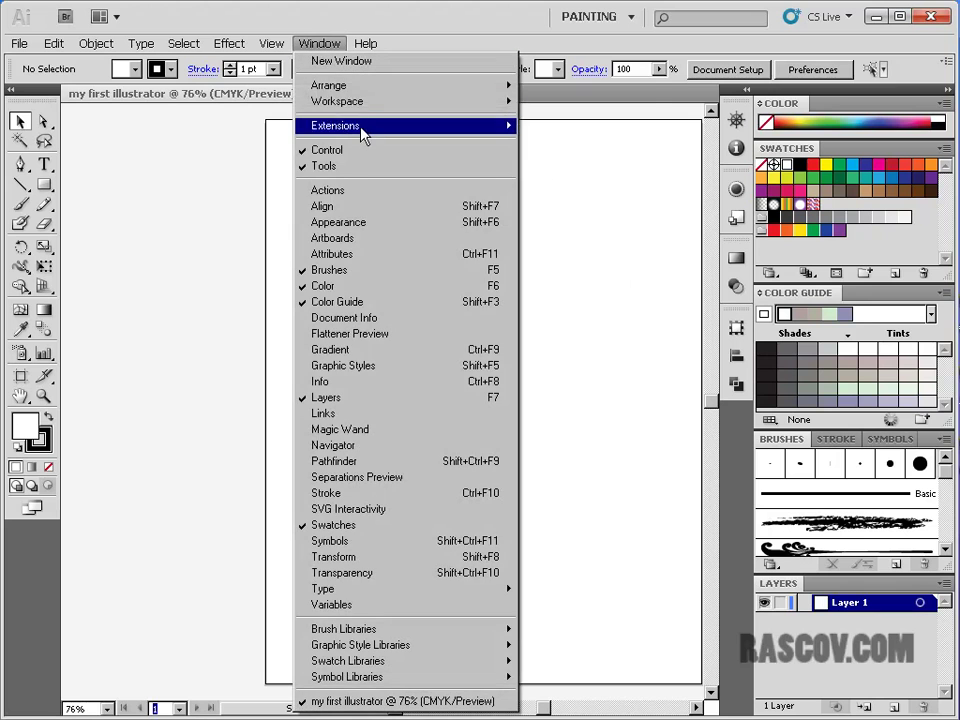
{"action": "mouse_move", "coordinate": [362, 105]}
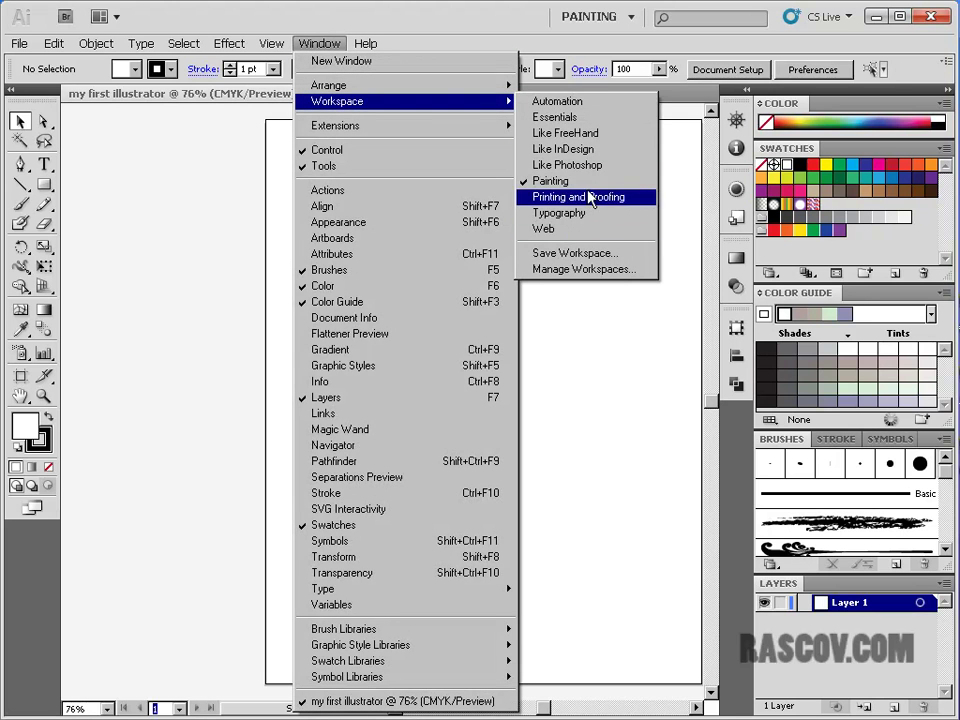
{"action": "left_click", "coordinate": [587, 120]}
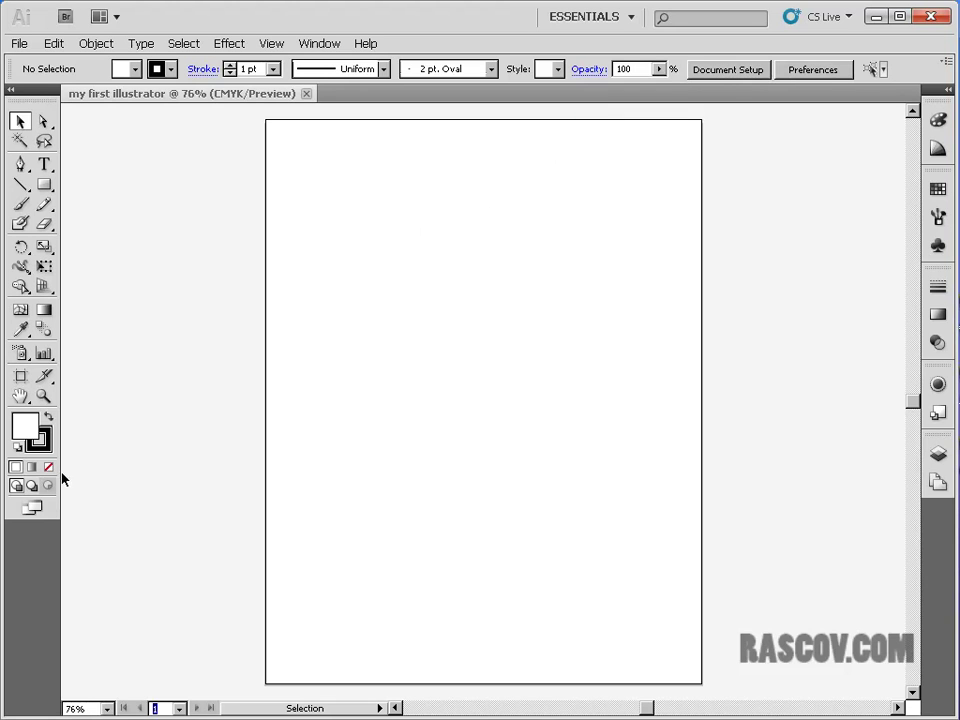
Step: Try the single-column and double-column layouts of the toolbox, leaving it in two columns
{"action": "left_click", "coordinate": [29, 90]}
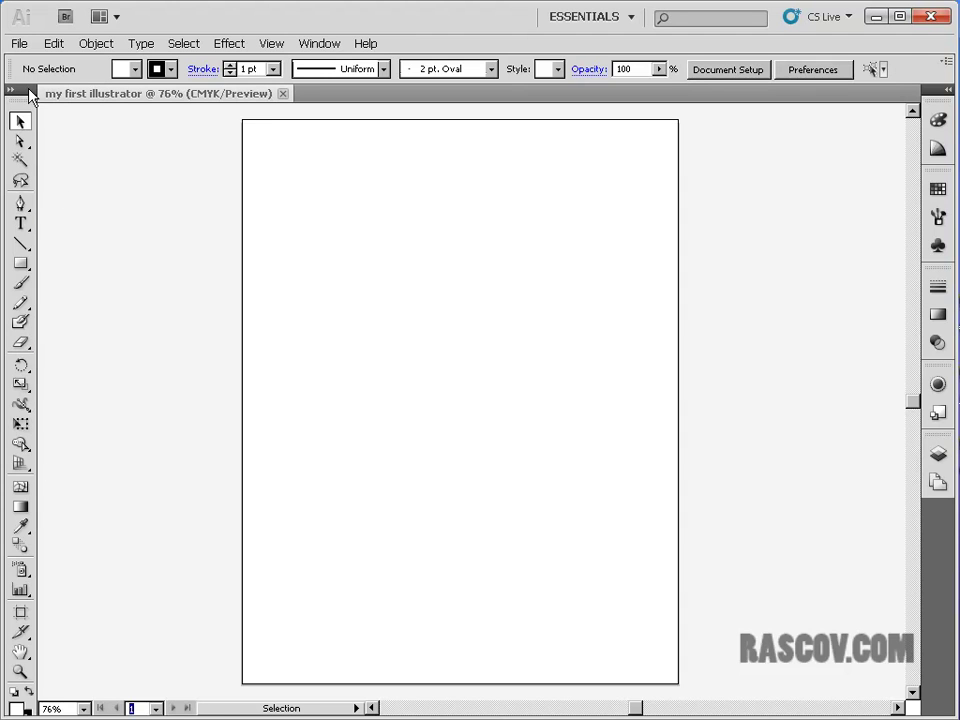
{"action": "left_click", "coordinate": [28, 89]}
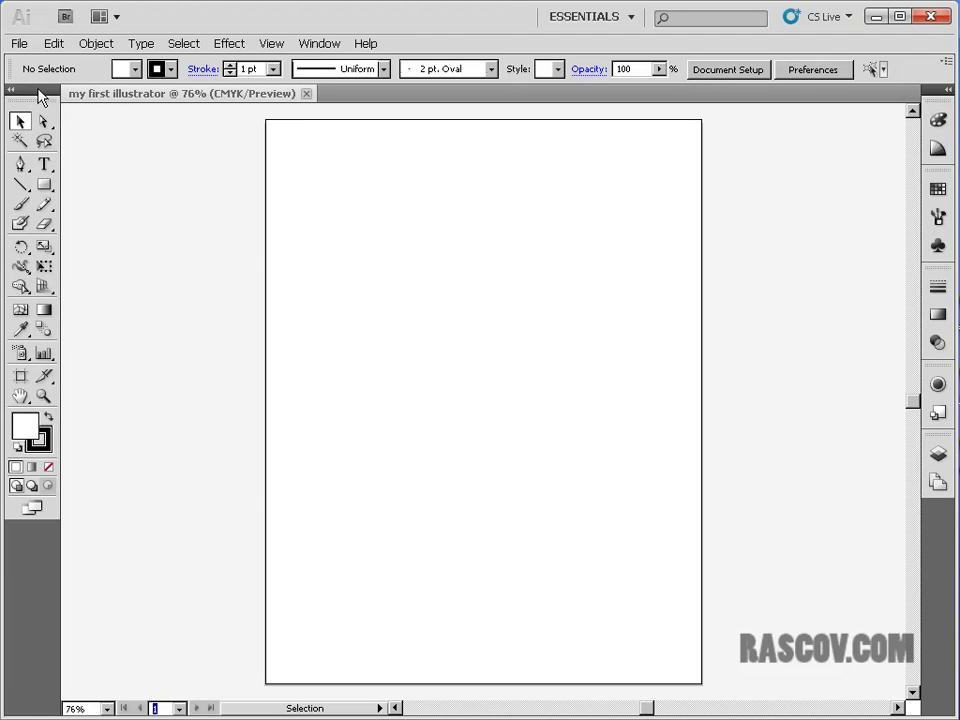
{"action": "left_click", "coordinate": [38, 89]}
{"action": "left_click", "coordinate": [28, 89]}
{"action": "left_click", "coordinate": [36, 92]}
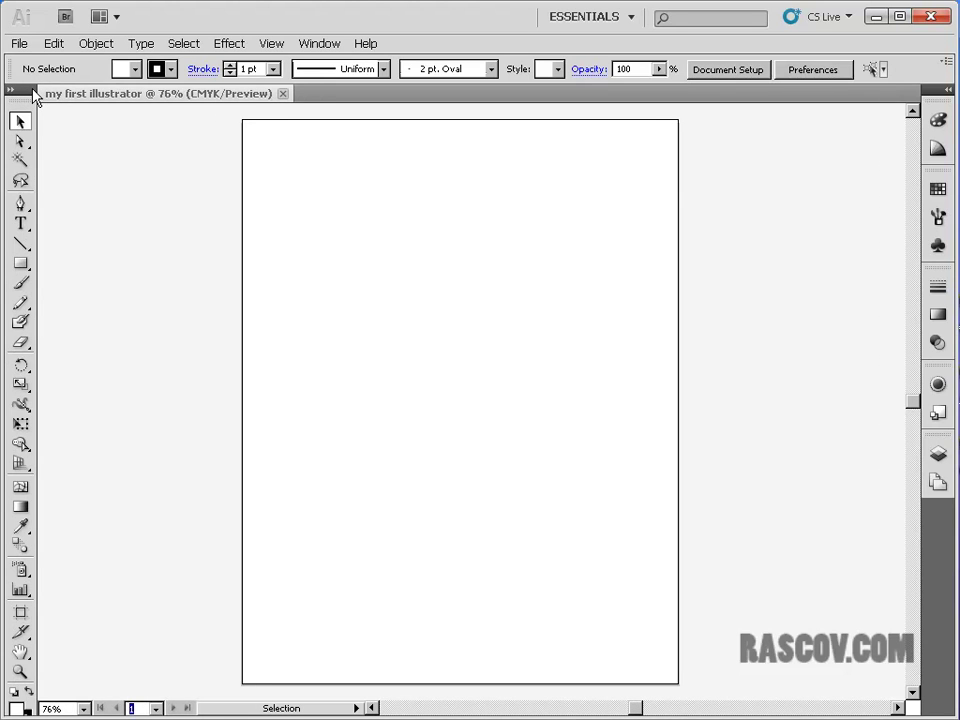
{"action": "left_click", "coordinate": [33, 90]}
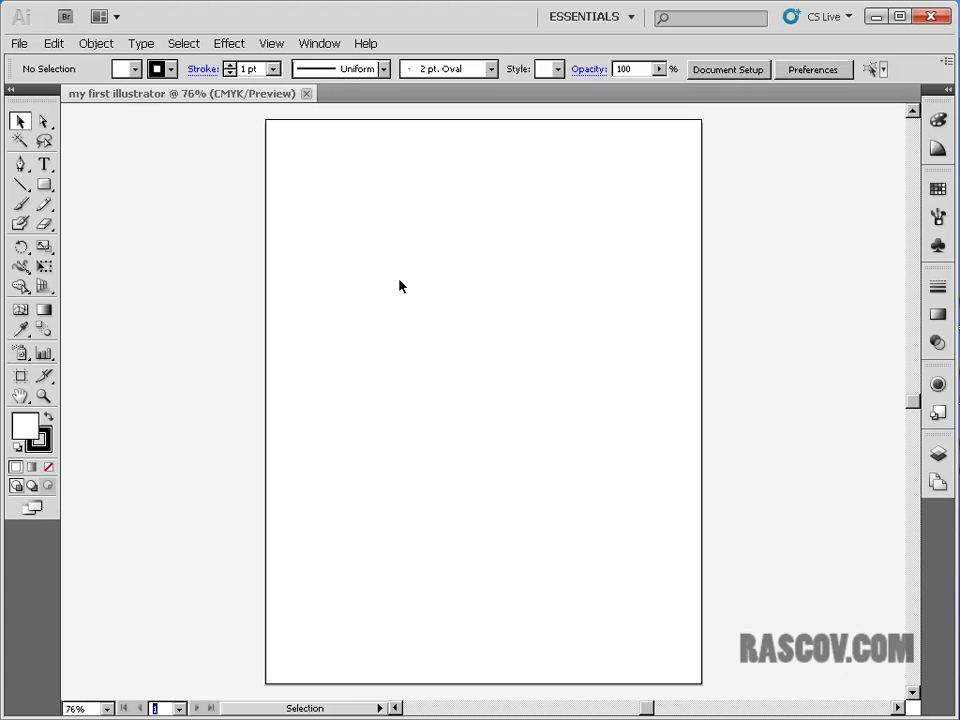
{"action": "left_click", "coordinate": [141, 43]}
{"action": "mouse_move", "coordinate": [204, 43]}
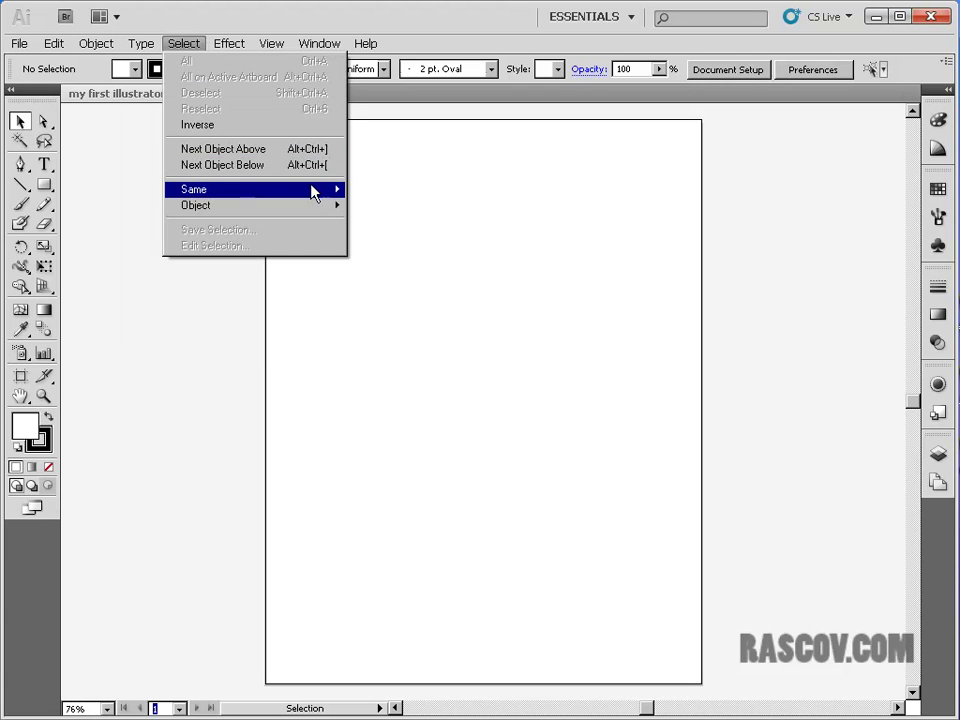
{"action": "left_click", "coordinate": [18, 46]}
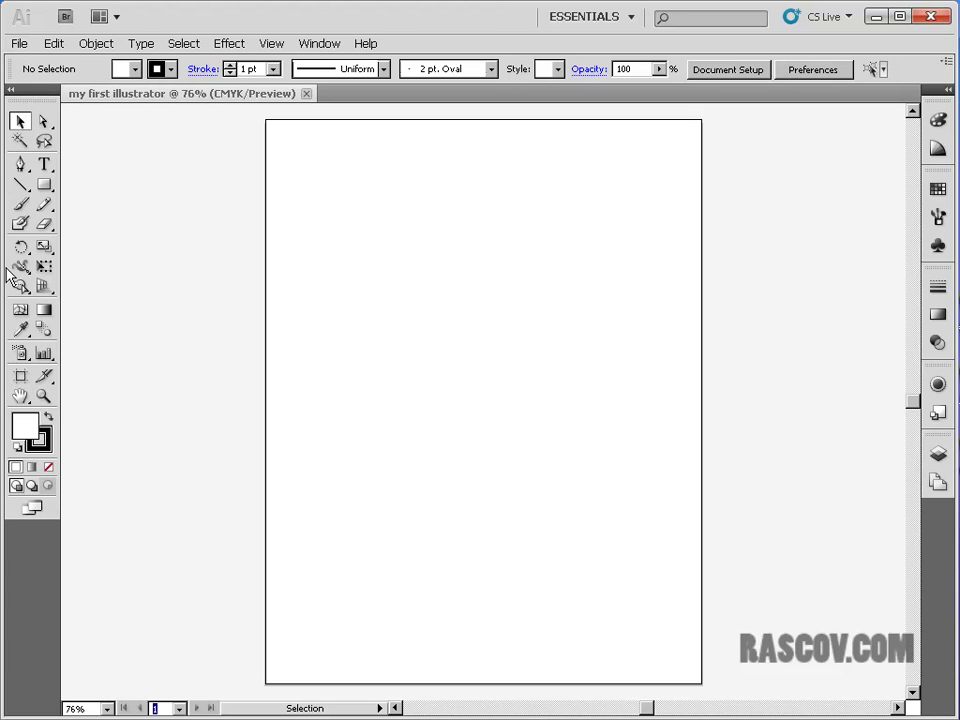
Step: Look through the shape tools and draw a nearly square rectangle on the upper left part of the page with the Rectangle tool
{"action": "left_click", "coordinate": [44, 185]}
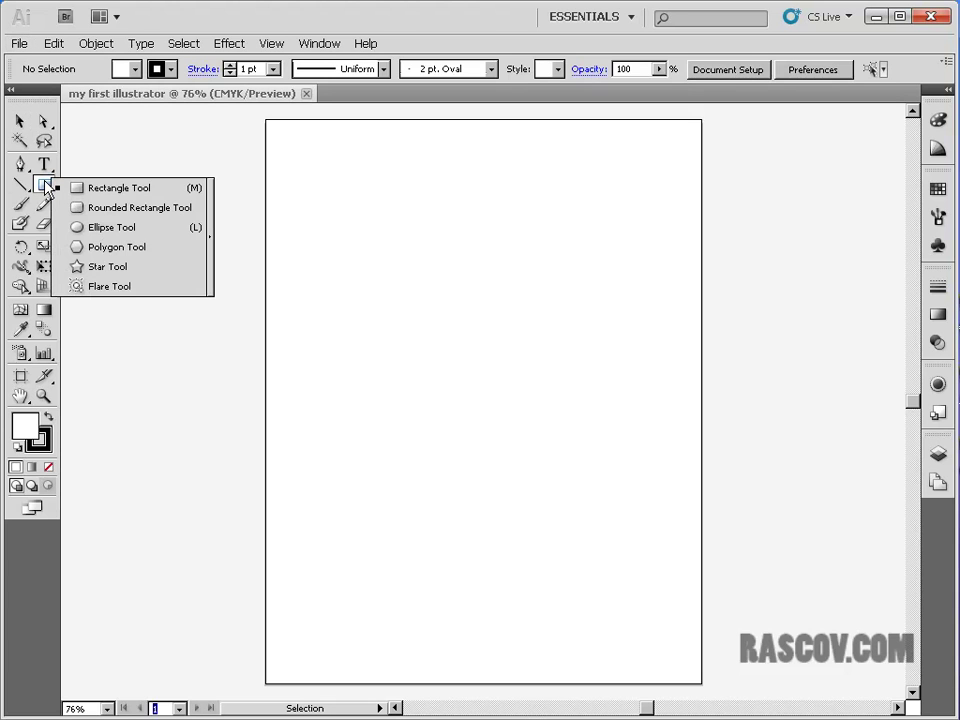
{"action": "left_click", "coordinate": [103, 190]}
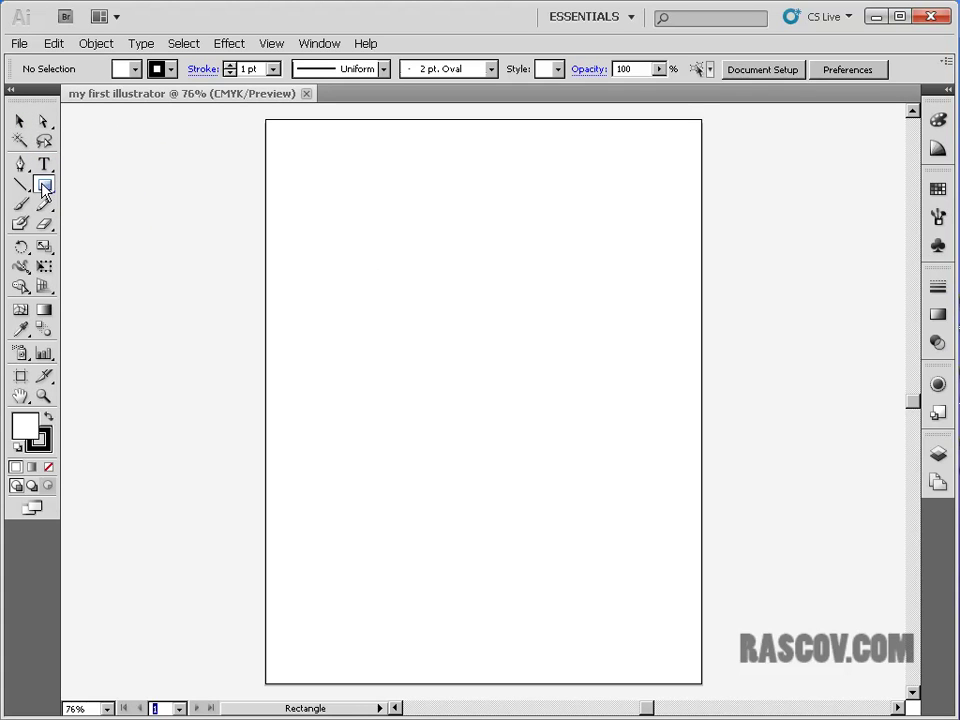
{"action": "left_click", "coordinate": [47, 187]}
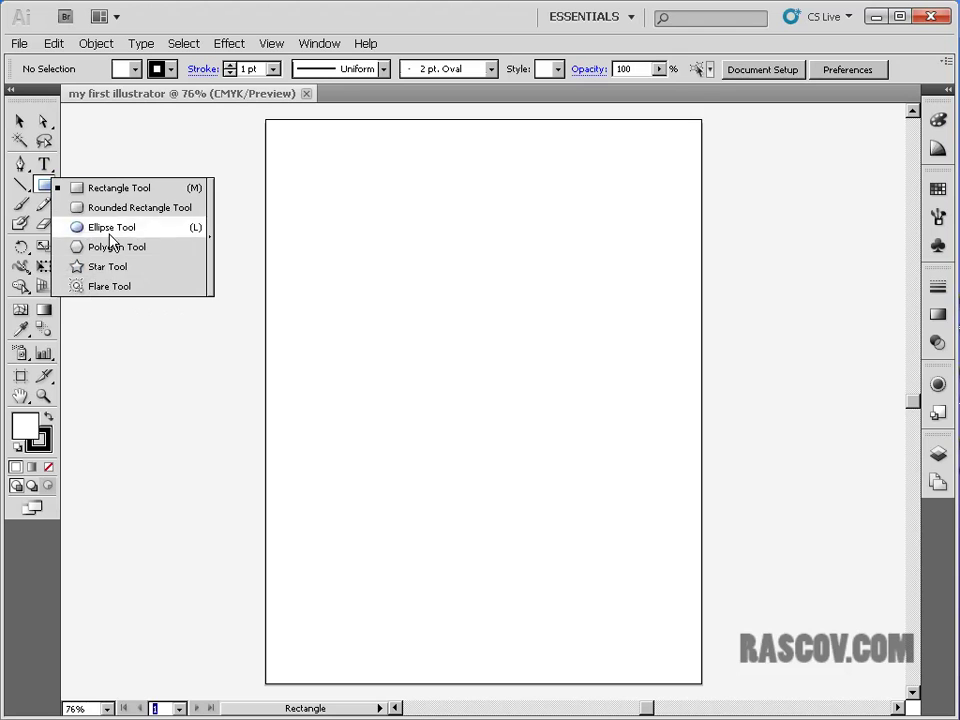
{"action": "left_click", "coordinate": [46, 183]}
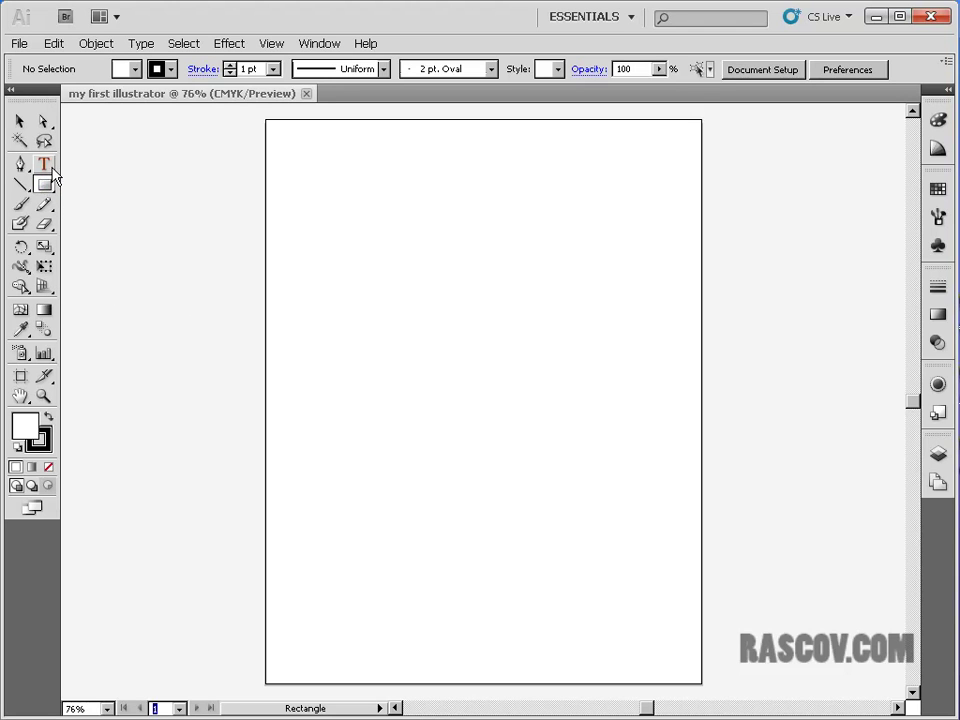
{"action": "left_click", "coordinate": [43, 186]}
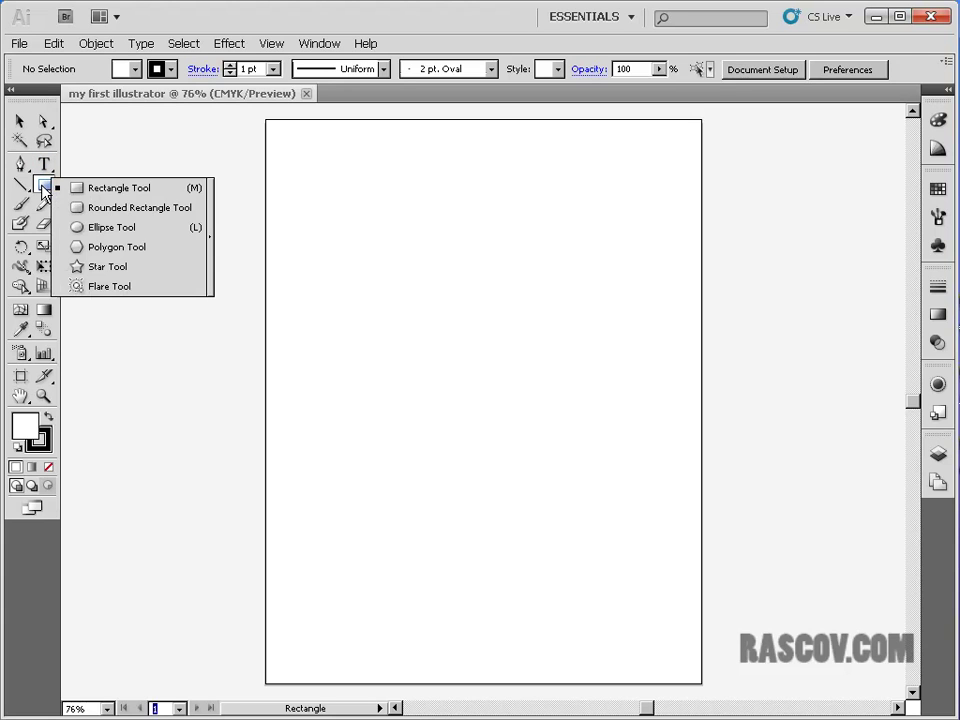
{"action": "left_click", "coordinate": [109, 189]}
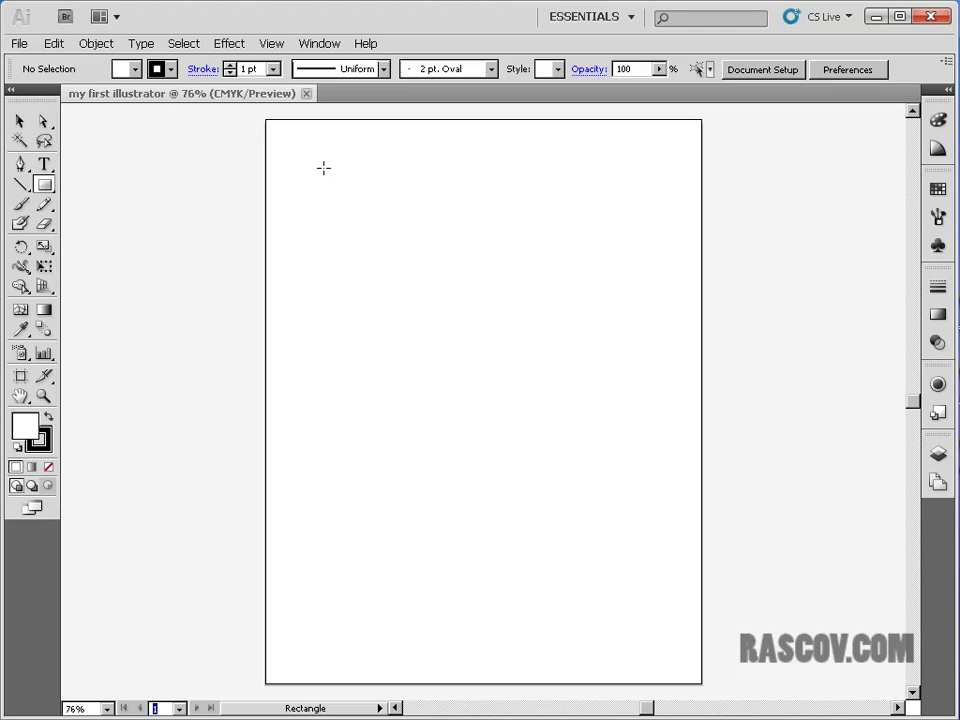
{"action": "left_click_drag", "start_coordinate": [323, 167], "coordinate": [535, 362]}
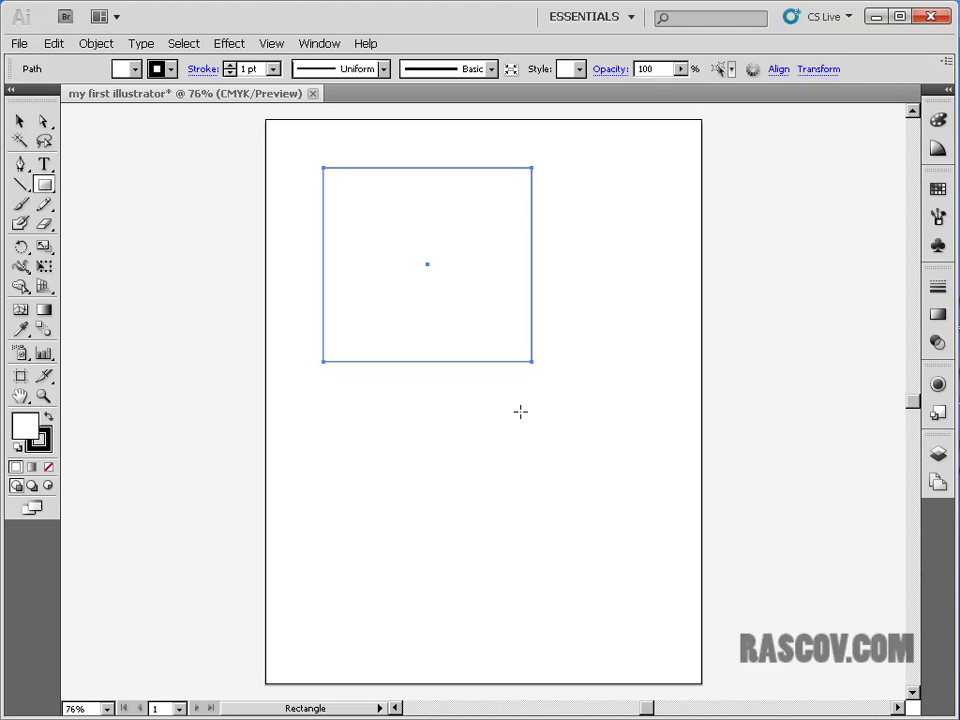
Step: Fill the rectangle with the dark red swatch C=15 M=100 Y=90 K=10
{"action": "left_click", "coordinate": [135, 69]}
{"action": "left_click", "coordinate": [137, 87]}
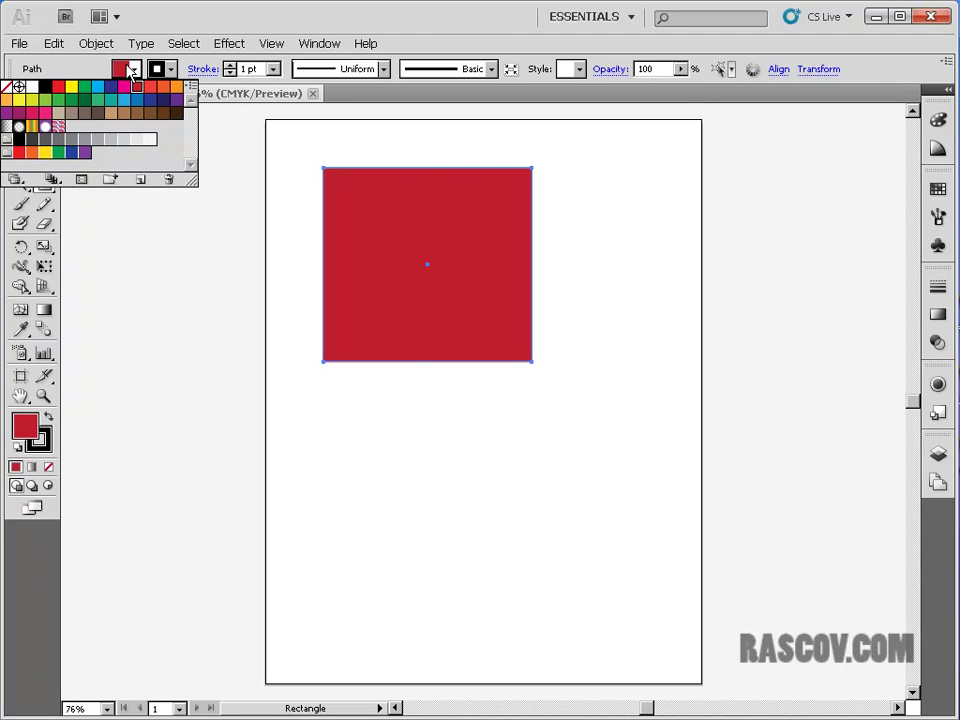
{"action": "left_click", "coordinate": [104, 72]}
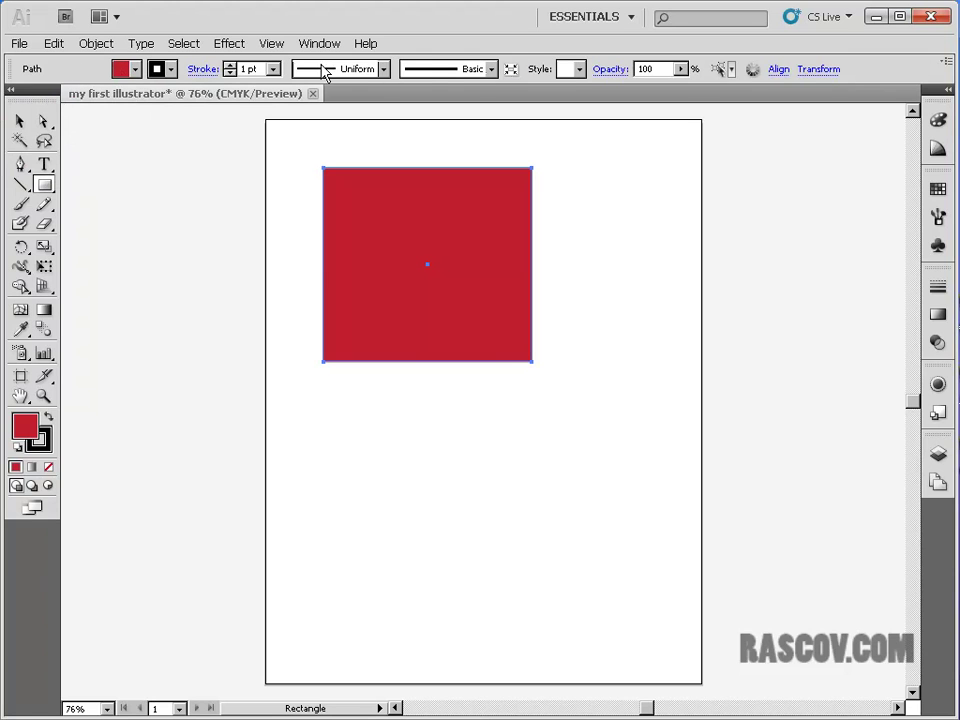
Step: Lighten the rectangle's fill to the pinkish red EF6071 with the Color Picker
{"action": "double_click", "coordinate": [26, 428]}
{"action": "mouse_move", "coordinate": [449, 372]}
{"action": "left_mouse_down"}
{"action": "mouse_move", "coordinate": [364, 250]}
{"action": "mouse_move", "coordinate": [364, 300]}
{"action": "mouse_move", "coordinate": [366, 276]}
{"action": "mouse_move", "coordinate": [349, 270]}
{"action": "mouse_move", "coordinate": [315, 381]}
{"action": "mouse_move", "coordinate": [311, 255]}
{"action": "mouse_move", "coordinate": [302, 297]}
{"action": "mouse_move", "coordinate": [381, 321]}
{"action": "mouse_move", "coordinate": [388, 281]}
{"action": "mouse_move", "coordinate": [364, 291]}
{"action": "mouse_move", "coordinate": [411, 321]}
{"action": "mouse_move", "coordinate": [343, 356]}
{"action": "mouse_move", "coordinate": [369, 285]}
{"action": "mouse_move", "coordinate": [401, 324]}
{"action": "mouse_move", "coordinate": [390, 292]}
{"action": "mouse_move", "coordinate": [362, 306]}
{"action": "mouse_move", "coordinate": [386, 292]}
{"action": "left_mouse_up"}
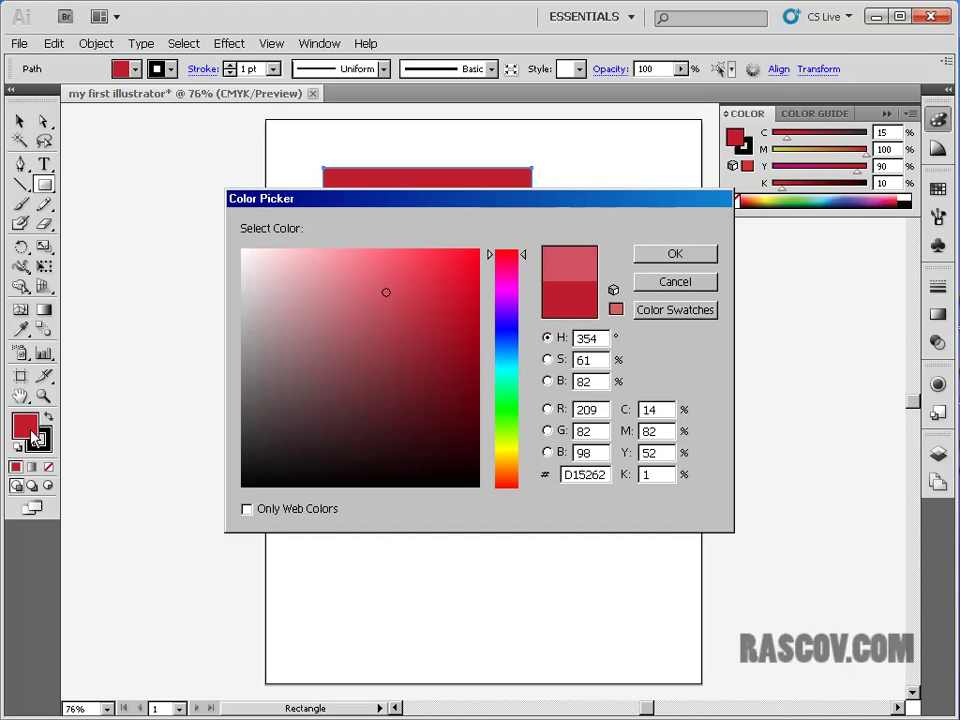
{"action": "mouse_move", "coordinate": [319, 326]}
{"action": "left_mouse_down"}
{"action": "mouse_move", "coordinate": [394, 272]}
{"action": "mouse_move", "coordinate": [366, 300]}
{"action": "mouse_move", "coordinate": [388, 270]}
{"action": "left_mouse_up"}
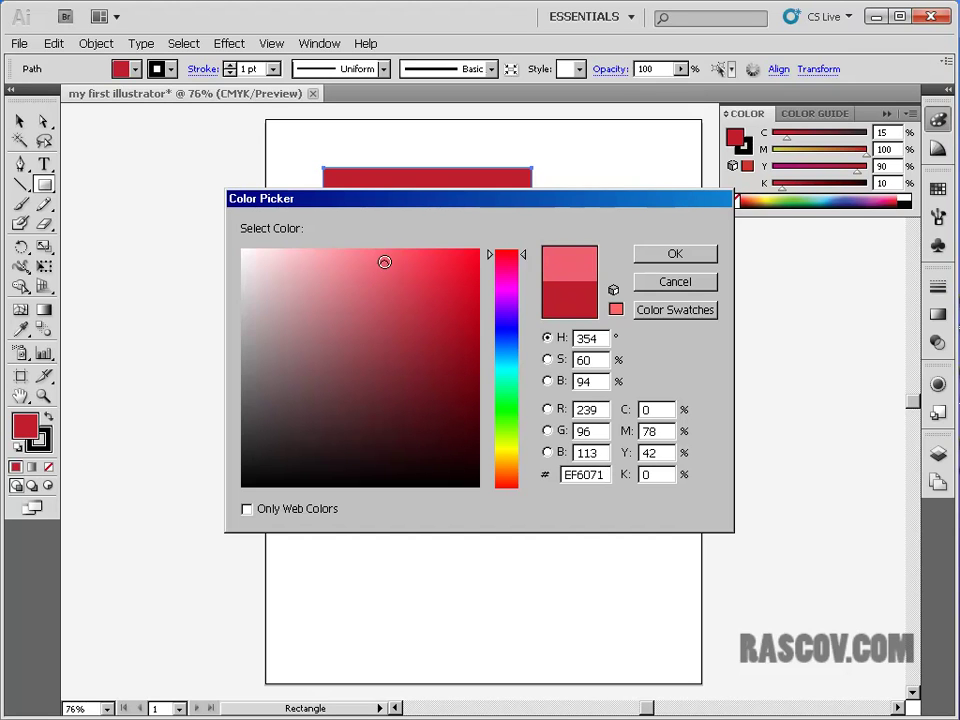
{"action": "left_click", "coordinate": [672, 255]}
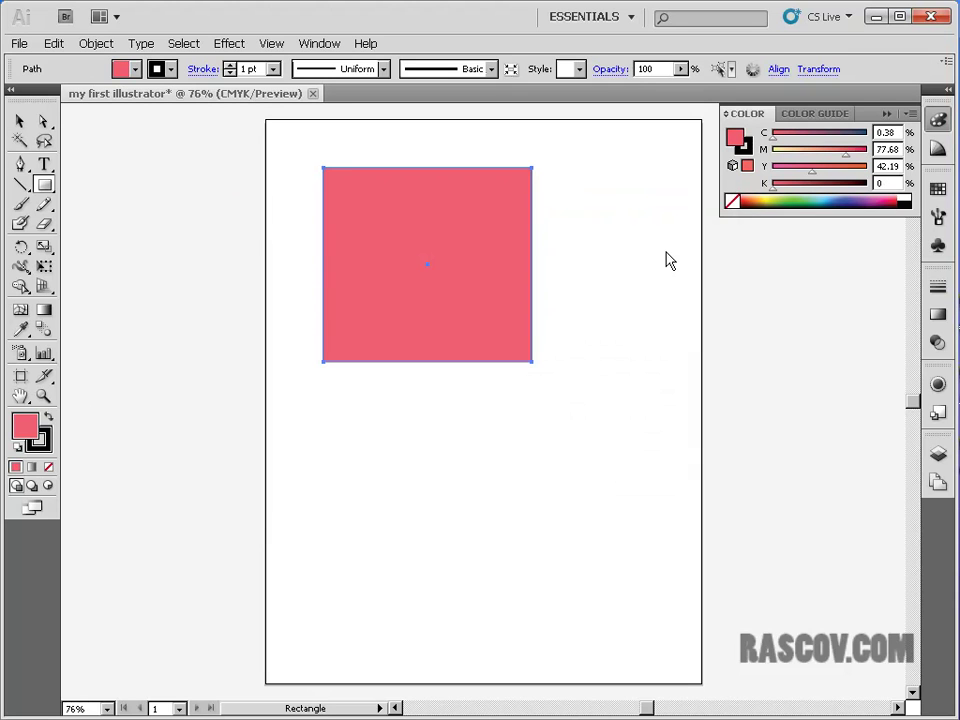
Step: Fill the rectangle with the magenta swatch and soften it to a pink of C 12.4, M 78.72 with the Color Picker
{"action": "left_click", "coordinate": [121, 68]}
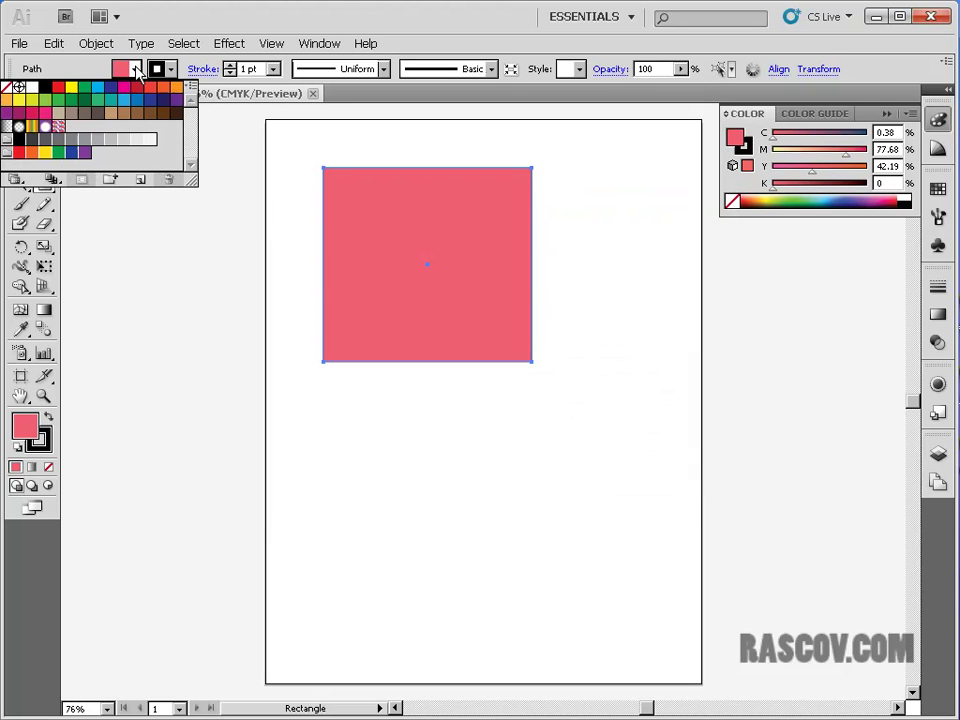
{"action": "left_click", "coordinate": [123, 87]}
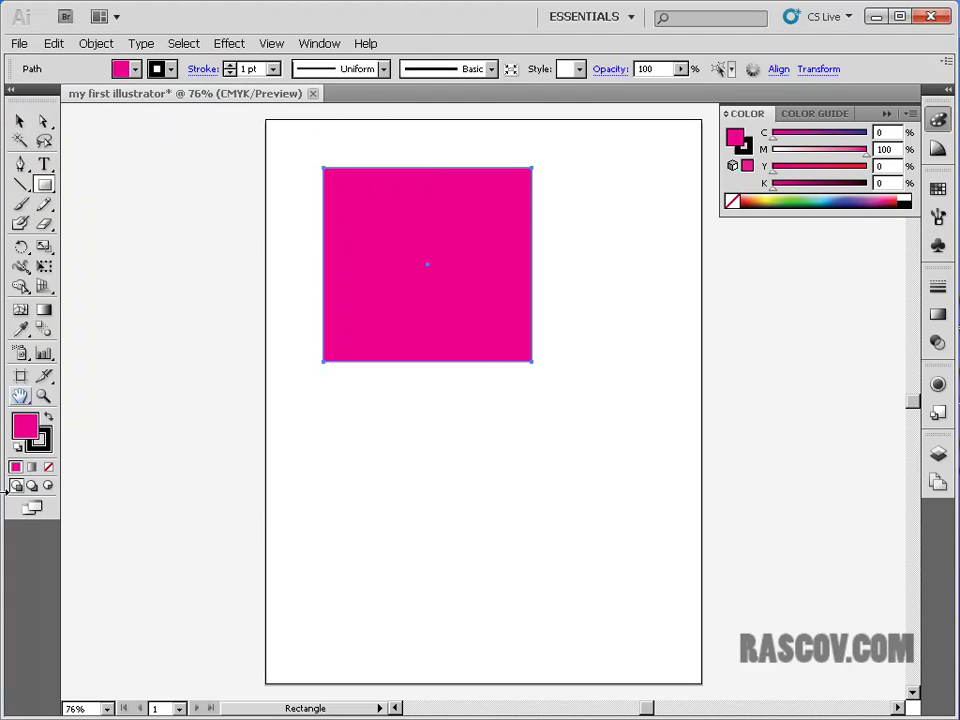
{"action": "double_click", "coordinate": [25, 427]}
{"action": "left_click", "coordinate": [396, 268]}
{"action": "left_click", "coordinate": [386, 279]}
{"action": "left_click", "coordinate": [673, 256]}
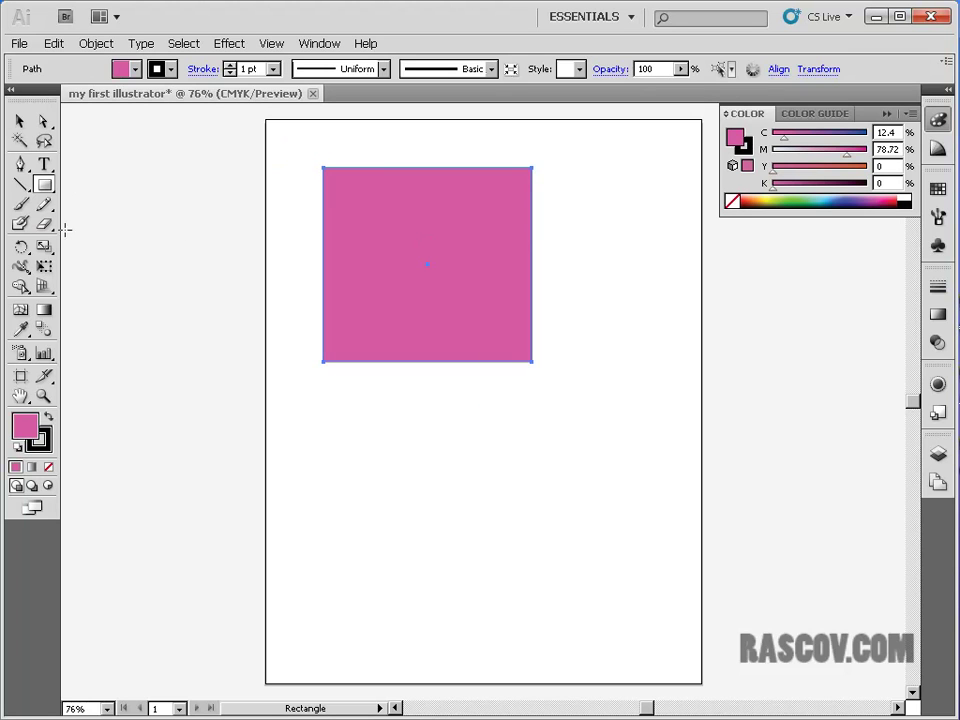
Step: Move the rectangle toward the page's upper right area with the Selection tool
{"action": "left_click", "coordinate": [18, 123]}
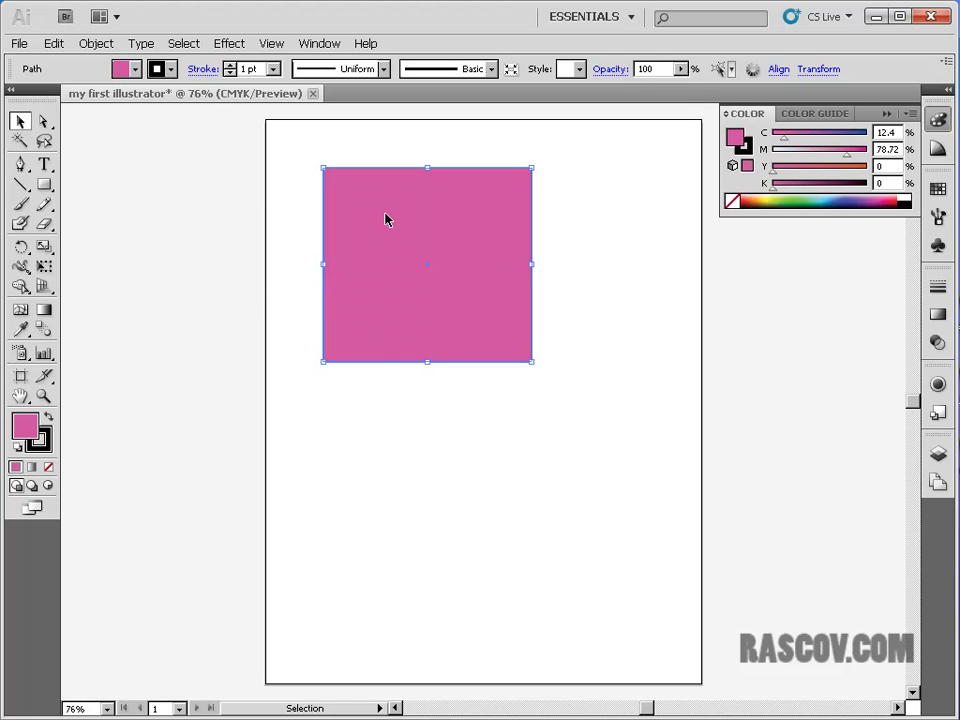
{"action": "left_click_drag", "start_coordinate": [387, 219], "coordinate": [414, 210]}
{"action": "left_click_drag", "start_coordinate": [401, 212], "coordinate": [435, 197]}
{"action": "left_click_drag", "start_coordinate": [392, 199], "coordinate": [498, 200]}
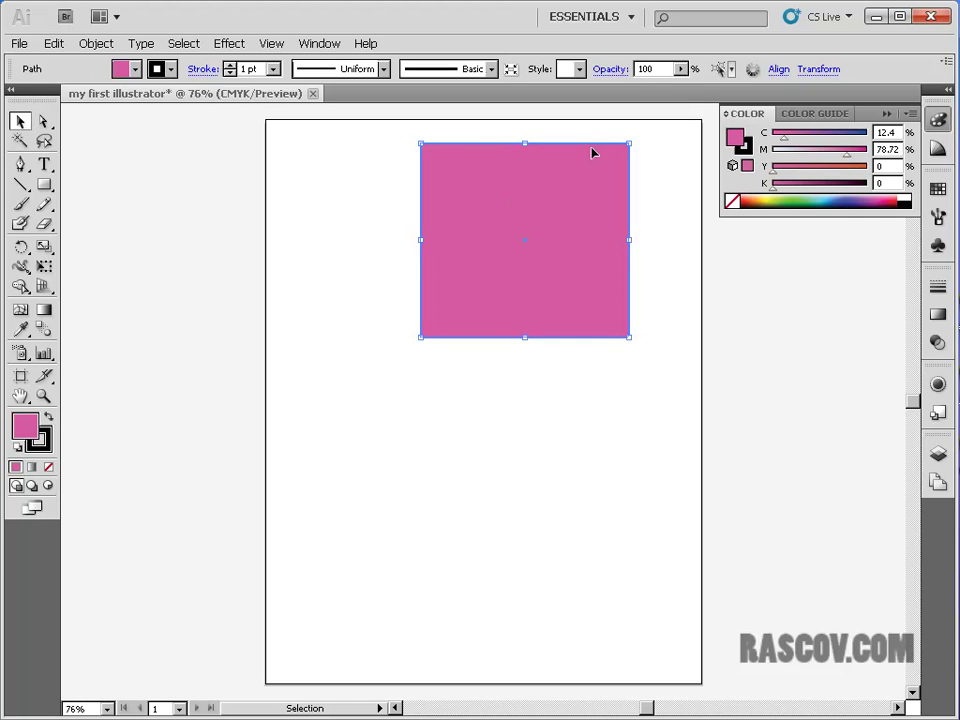
Step: Shrink the rectangle from its upper right corner, widen it to the left, reduce its height from the top edge, and deselect it
{"action": "left_click_drag", "start_coordinate": [628, 145], "coordinate": [588, 172]}
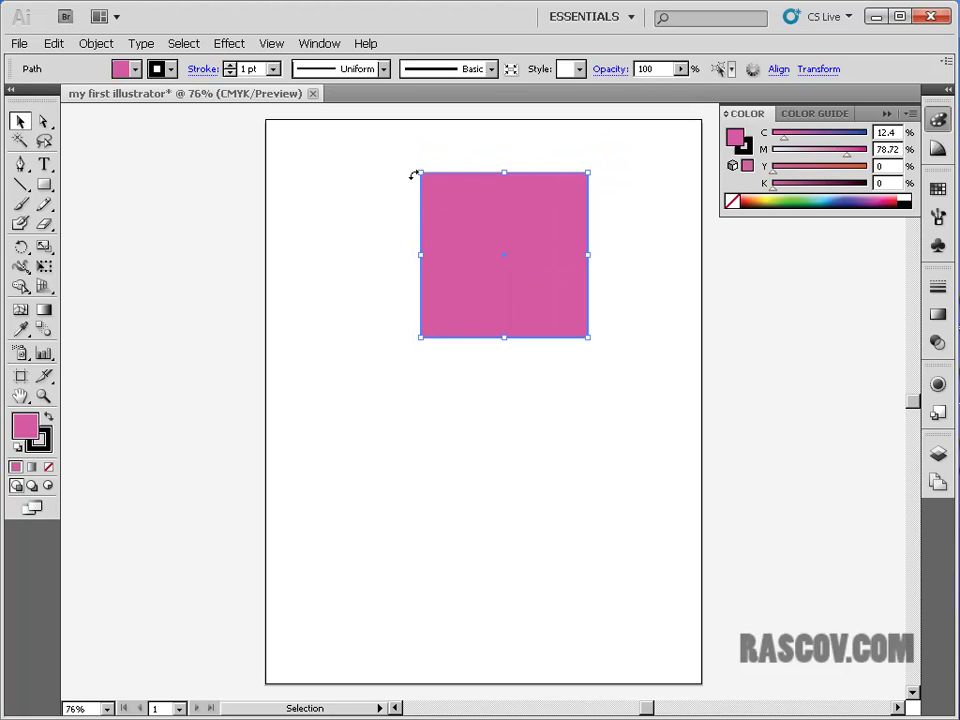
{"action": "left_click_drag", "start_coordinate": [419, 172], "coordinate": [339, 174]}
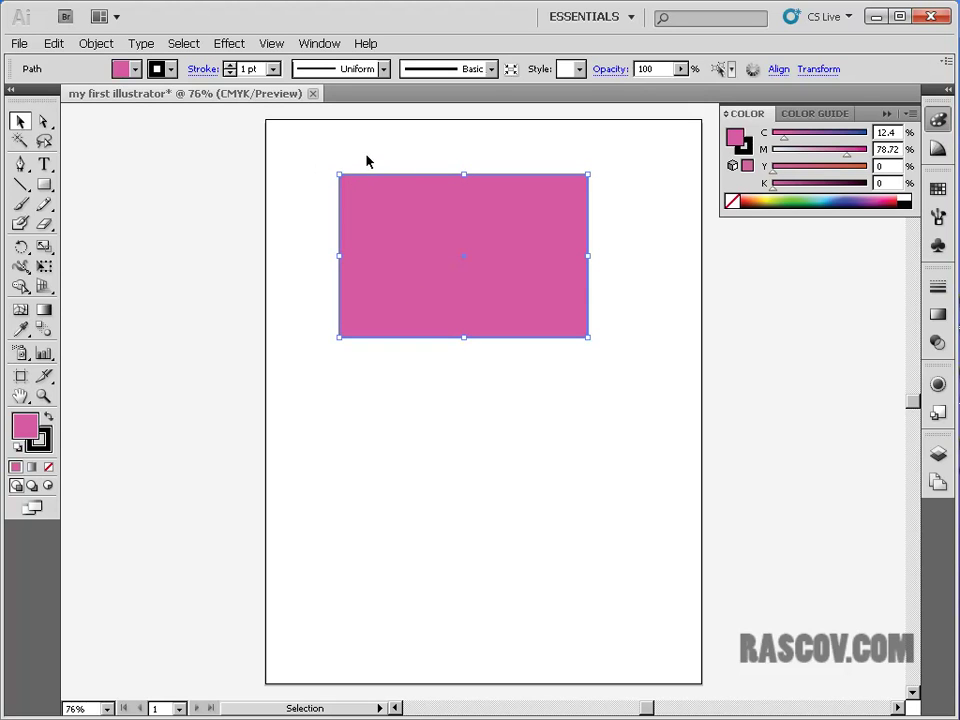
{"action": "left_click_drag", "start_coordinate": [463, 174], "coordinate": [448, 240]}
{"action": "left_click", "coordinate": [465, 191]}
{"action": "left_click", "coordinate": [465, 242]}
{"action": "left_click", "coordinate": [656, 311]}
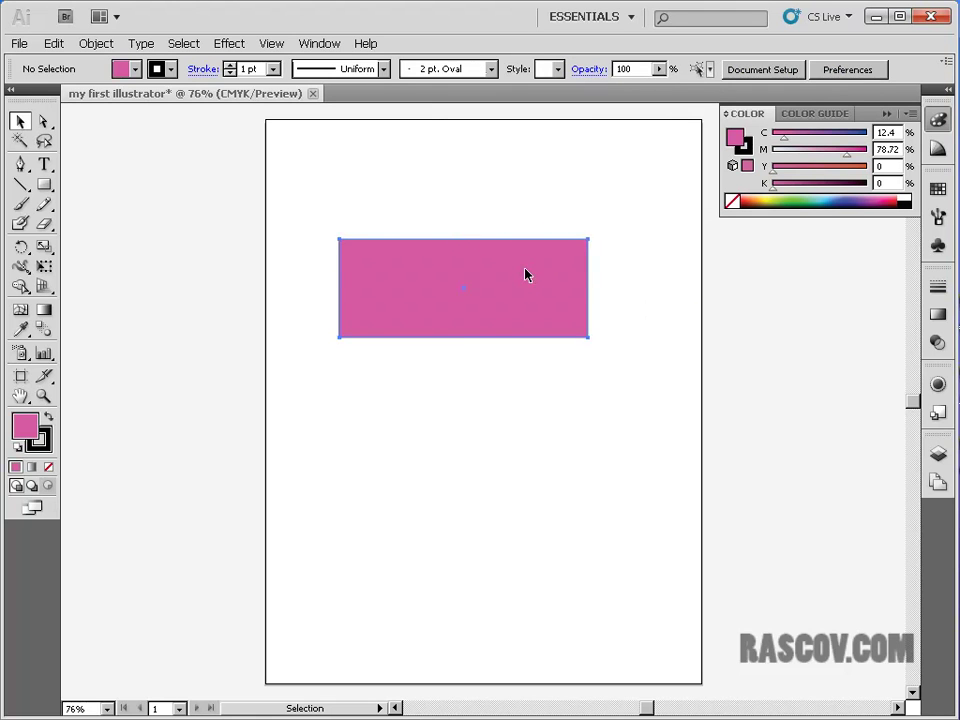
Step: Practise selecting and deselecting the pink rectangle, leaving it deselected
{"action": "left_click", "coordinate": [525, 273]}
{"action": "left_click", "coordinate": [641, 277]}
{"action": "left_click", "coordinate": [557, 277]}
{"action": "left_click", "coordinate": [647, 281]}
{"action": "left_click", "coordinate": [570, 279]}
{"action": "left_click", "coordinate": [642, 279]}
{"action": "left_click", "coordinate": [565, 275]}
{"action": "left_click", "coordinate": [623, 270]}
{"action": "left_click", "coordinate": [542, 268]}
{"action": "left_click", "coordinate": [633, 270]}
{"action": "left_click", "coordinate": [529, 294]}
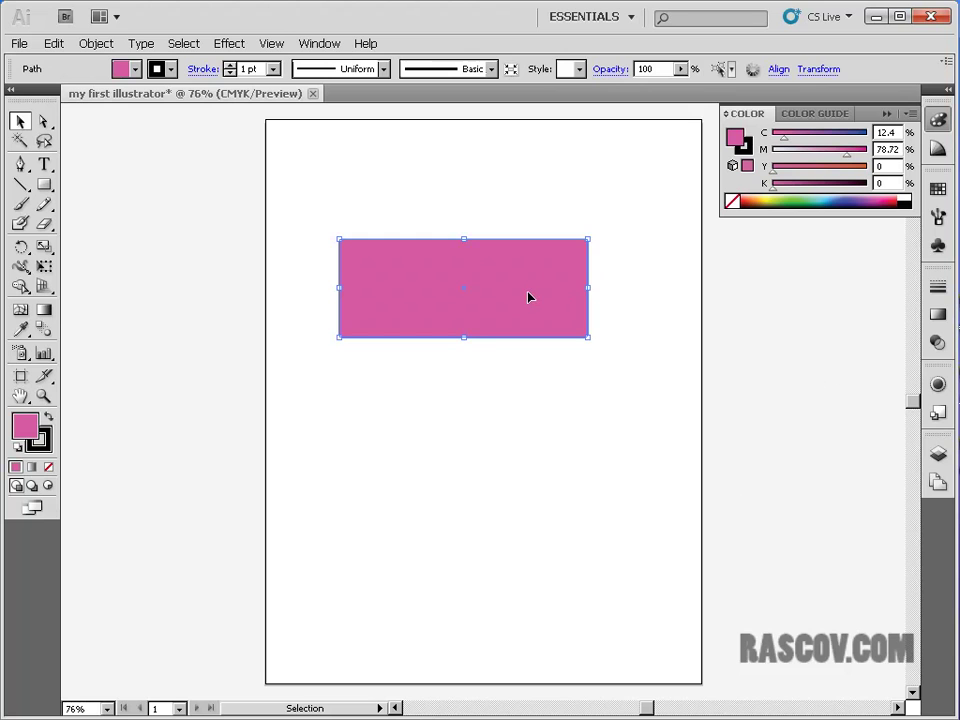
{"action": "left_click", "coordinate": [797, 337]}
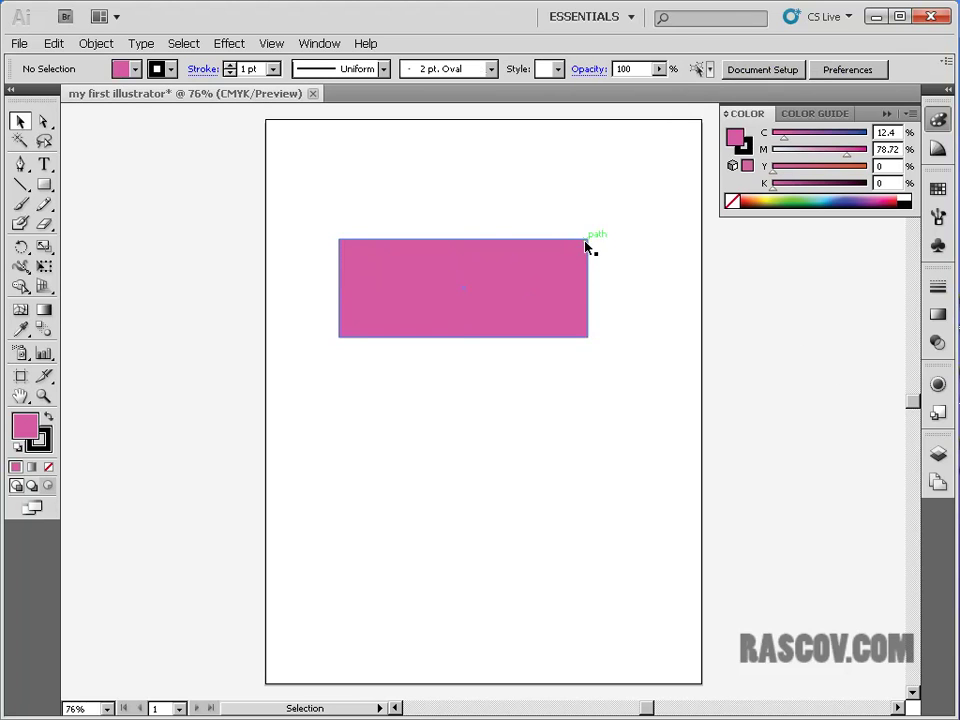
Step: Extend the rectangle upward, shrink it from its lower right corner, and fill it with the green swatch C=75 M=0 Y=75 K=0
{"action": "left_click", "coordinate": [561, 285]}
{"action": "left_click_drag", "start_coordinate": [464, 239], "coordinate": [463, 147]}
{"action": "left_click_drag", "start_coordinate": [589, 336], "coordinate": [484, 258]}
{"action": "left_click", "coordinate": [119, 69]}
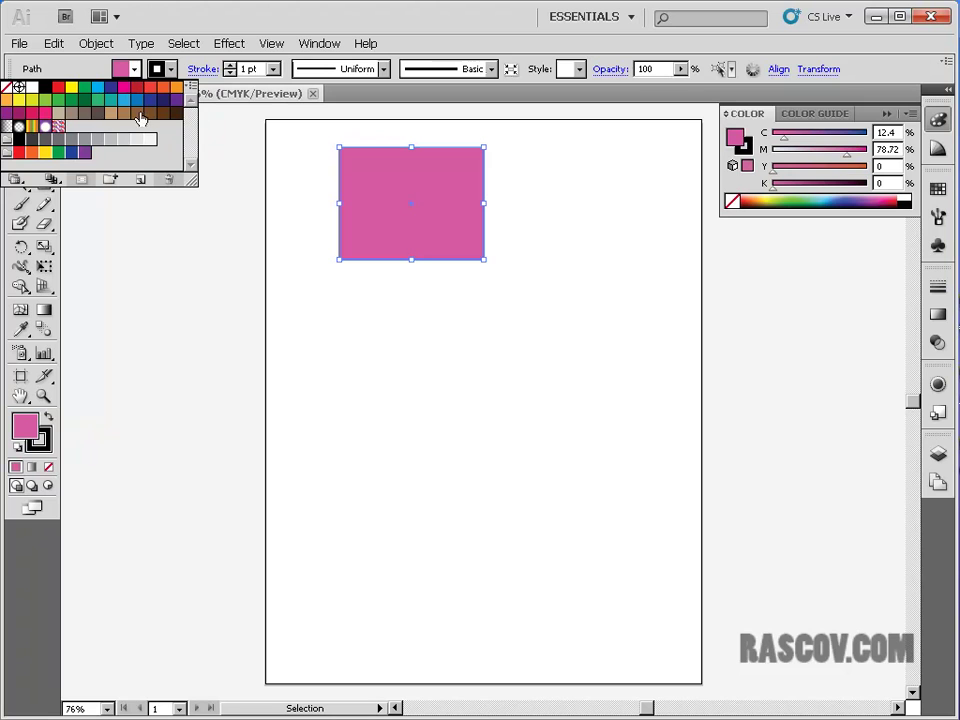
{"action": "left_click", "coordinate": [96, 104]}
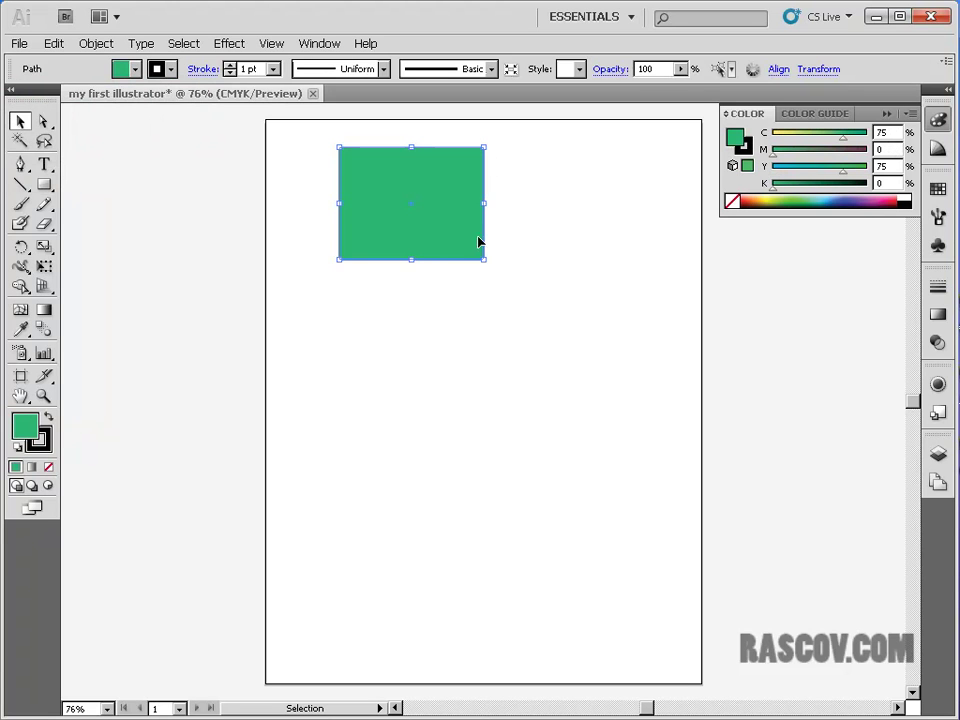